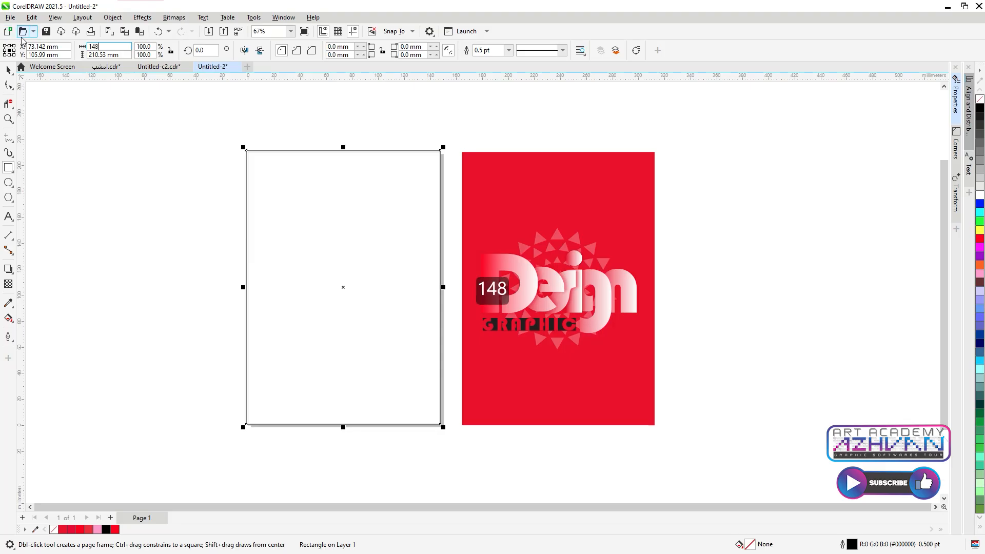
# Step: Set the rectangle's size to 148 by 210 mm and centre it on the page
pyautogui.press('Tab')
pyautogui.write('210')
pyautogui.press('Return')
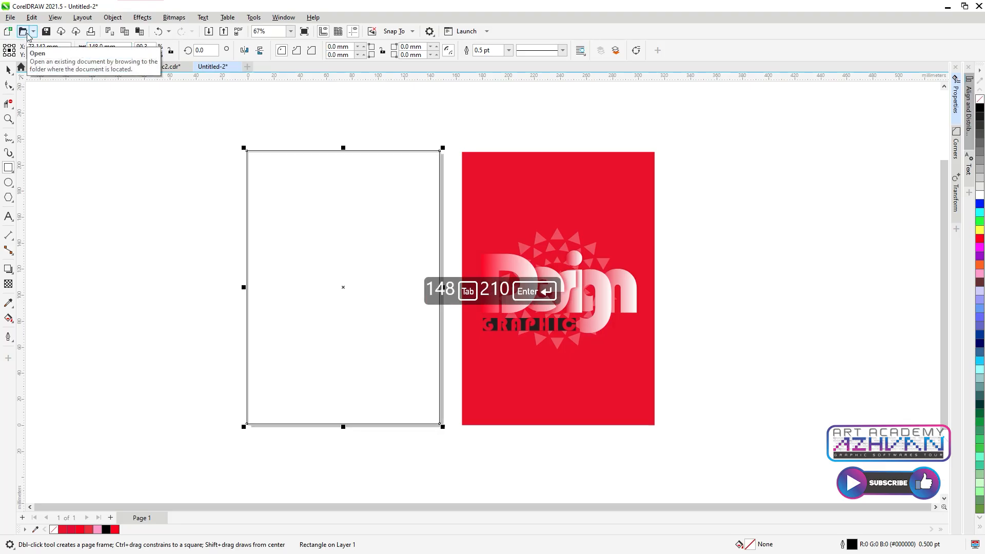
pyautogui.press('p')
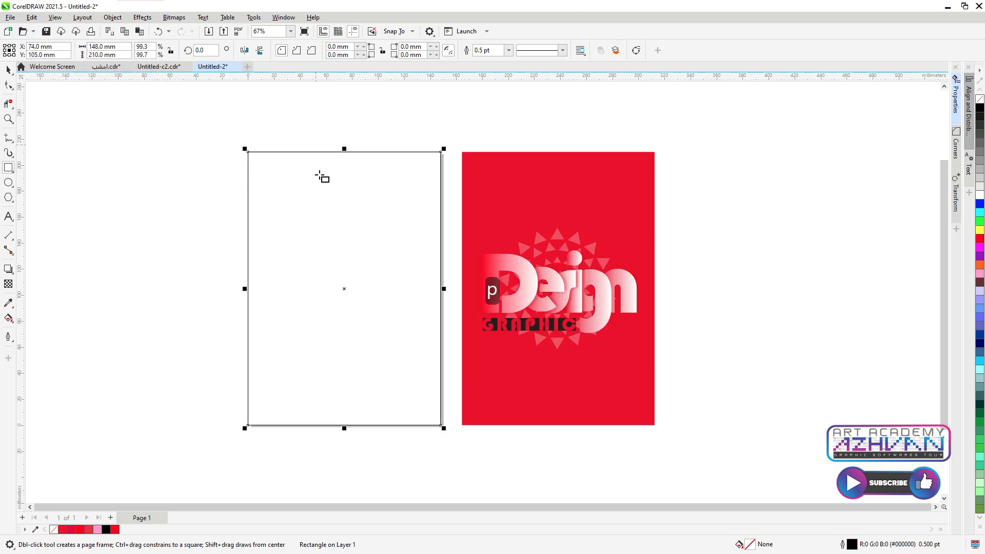
# Step: Fill the page rectangle with the red sampled from the reference poster's background and remove its outline
pyautogui.press('space')
pyautogui.click(8, 215)
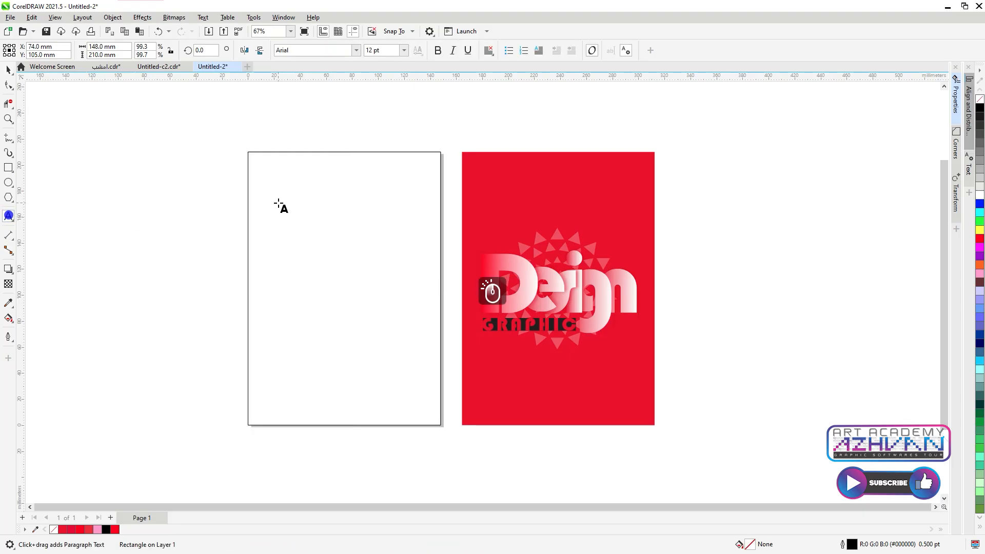
pyautogui.click(8, 71)
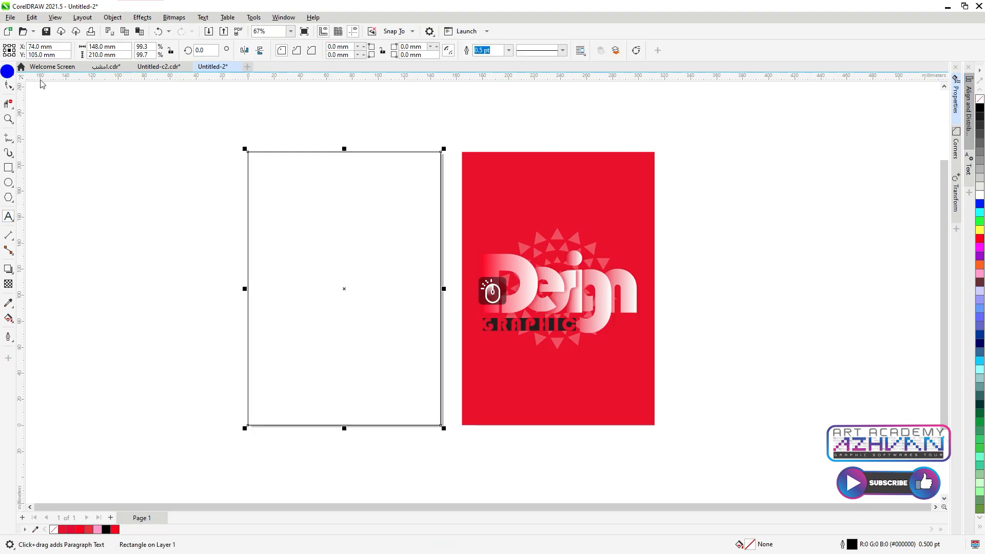
pyautogui.click(8, 303)
pyautogui.click(543, 181)
pyautogui.click(252, 189)
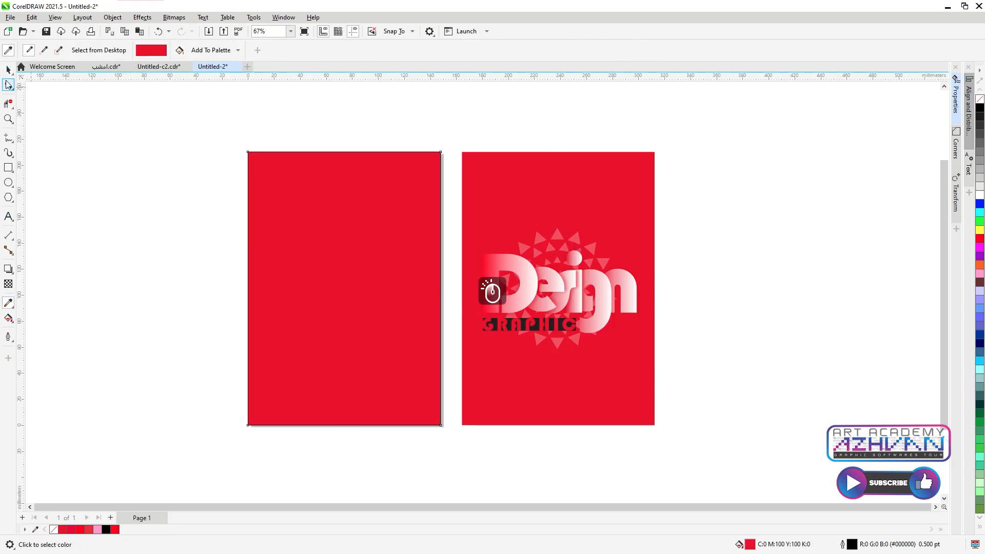
pyautogui.press('space')
pyautogui.rightClick(980, 99)
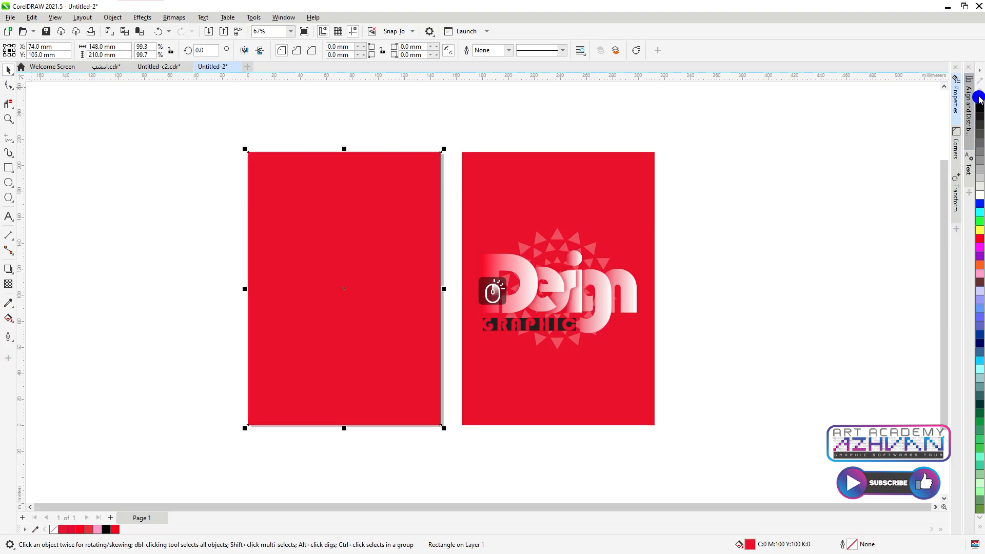
# Step: Add the artistic text "Design" on the red page rectangle and enlarge it to about 156 pt
pyautogui.click(8, 216)
pyautogui.click(301, 248)
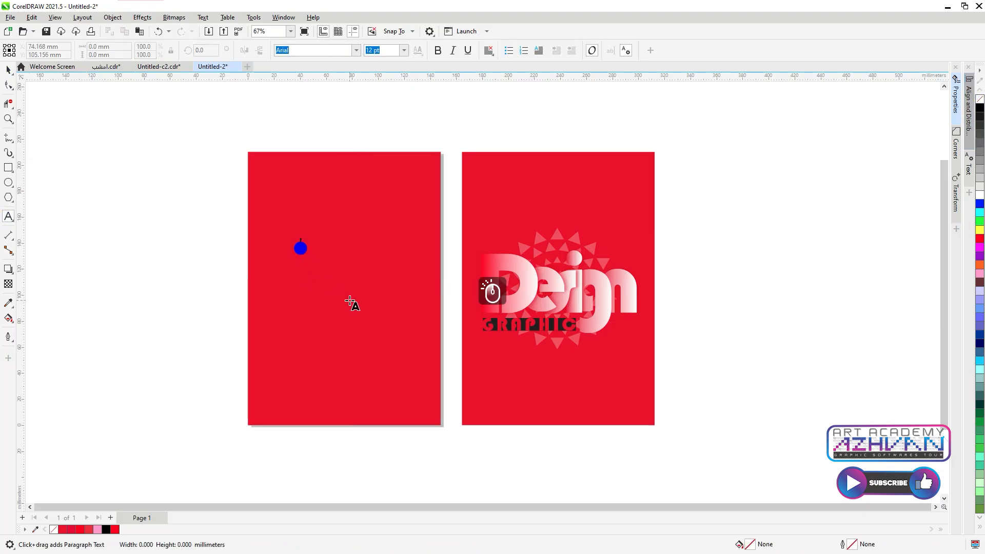
pyautogui.write('Des')
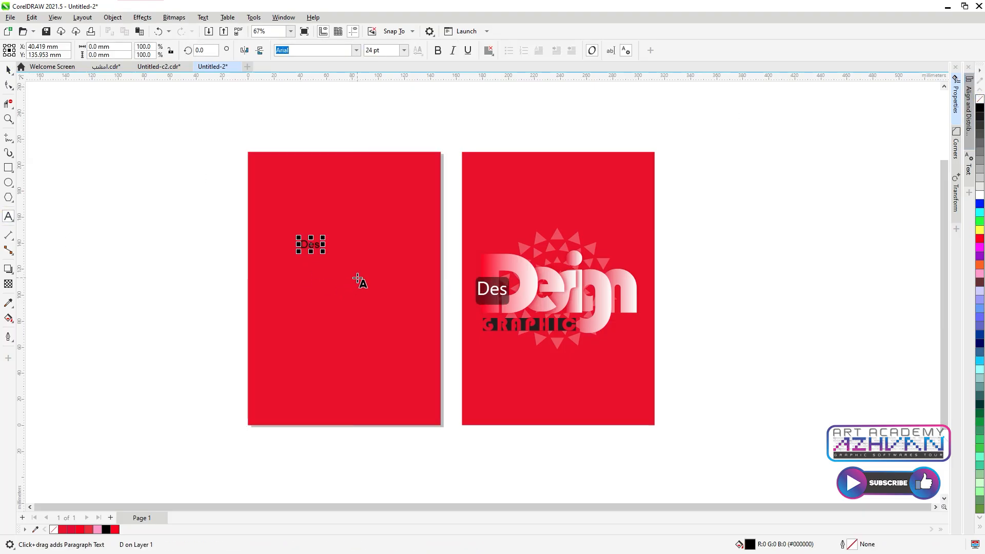
pyautogui.write('ign')
pyautogui.moveTo(336, 253); pyautogui.dragTo(517, 355)
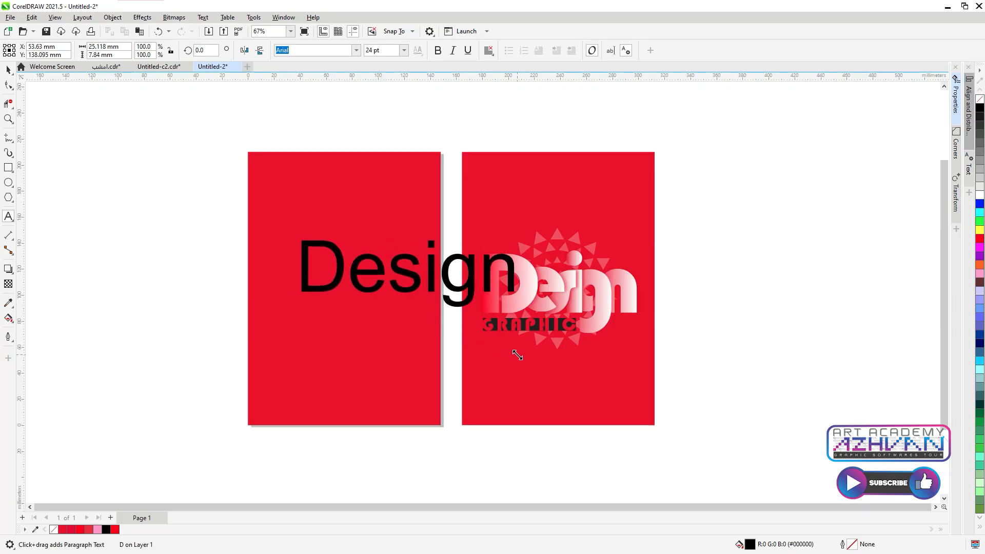
# Step: Change the font of the whole word "Design" to Bauhaus 93
pyautogui.doubleClick(445, 276)
pyautogui.click(355, 50)
pyautogui.click(349, 75)
pyautogui.click(4, 67)
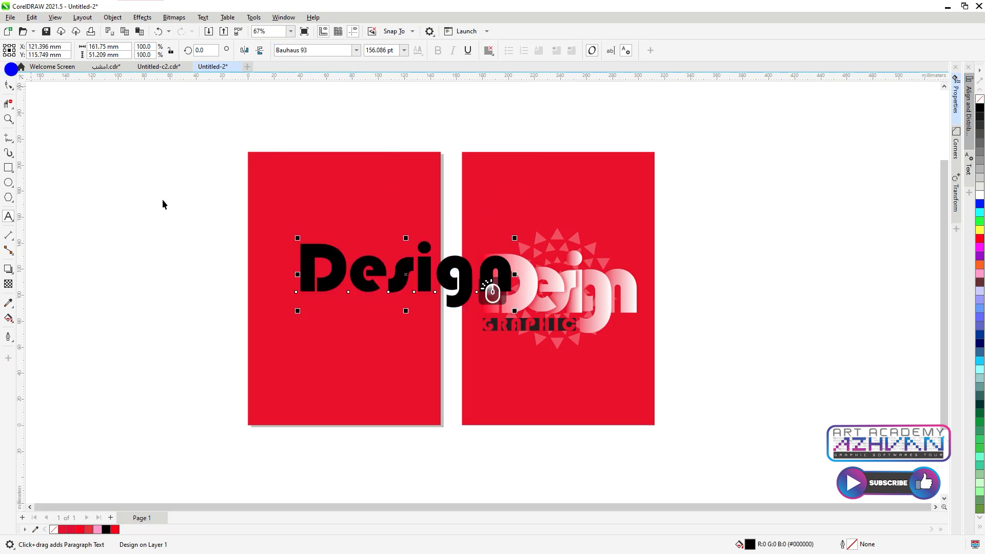
# Step: Enlarge the "Design" text to about 226 mm wide and place it across the middle of the red page
pyautogui.moveTo(405, 278); pyautogui.dragTo(331, 264)
pyautogui.moveTo(435, 224); pyautogui.dragTo(546, 174)
pyautogui.moveTo(363, 251); pyautogui.dragTo(296, 292)
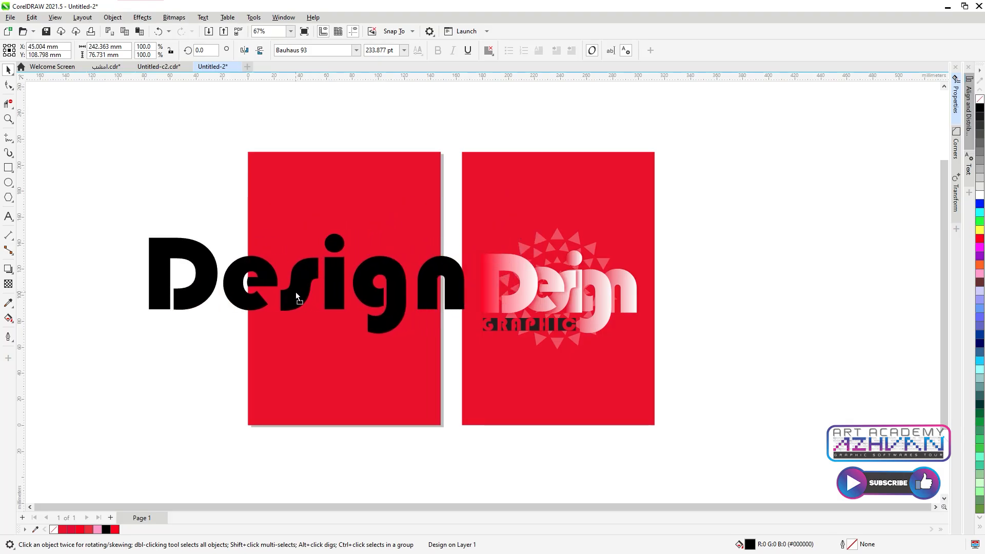
pyautogui.moveTo(465, 228); pyautogui.dragTo(464, 233)
pyautogui.hotkey('ctrl', 'z')
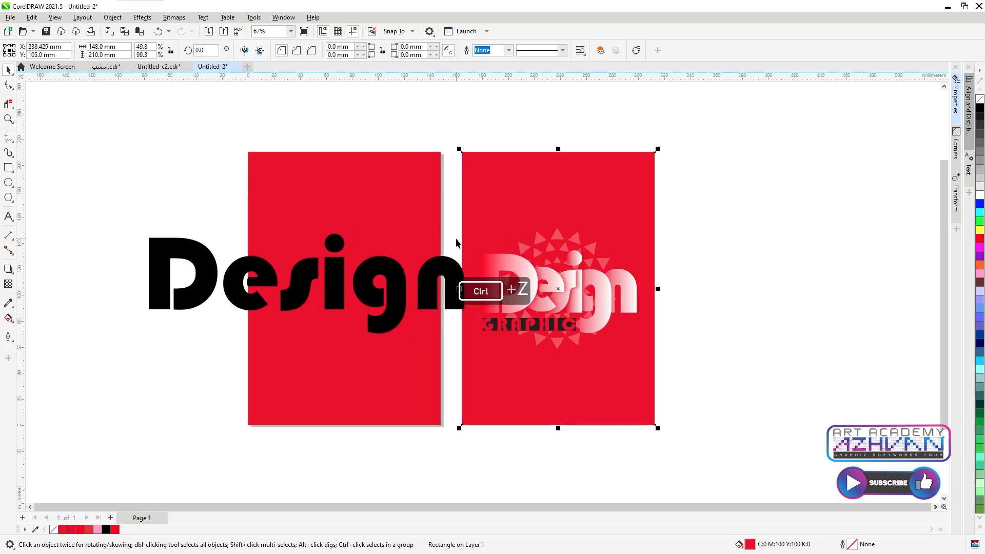
pyautogui.click(435, 267)
pyautogui.moveTo(470, 229); pyautogui.dragTo(449, 237)
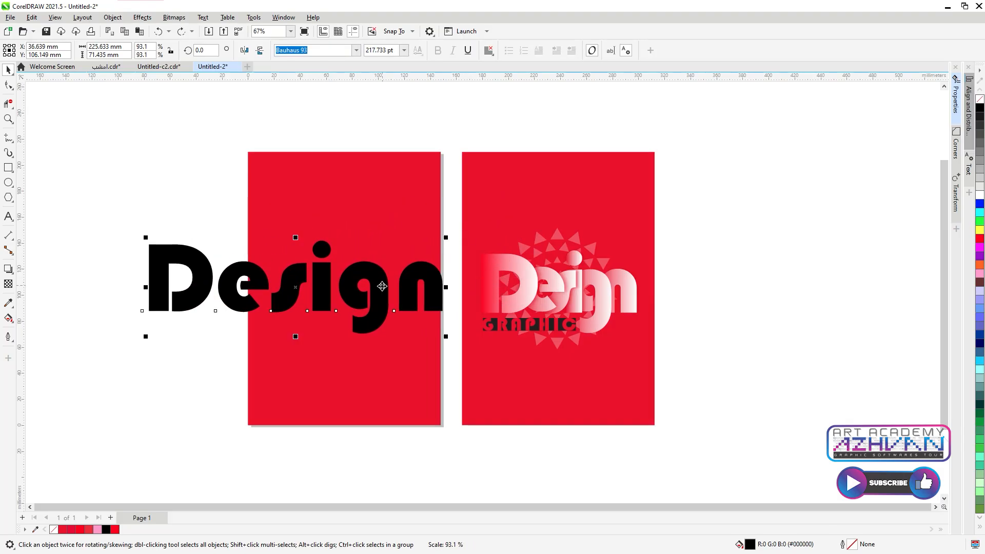
pyautogui.moveTo(380, 285); pyautogui.dragTo(404, 273)
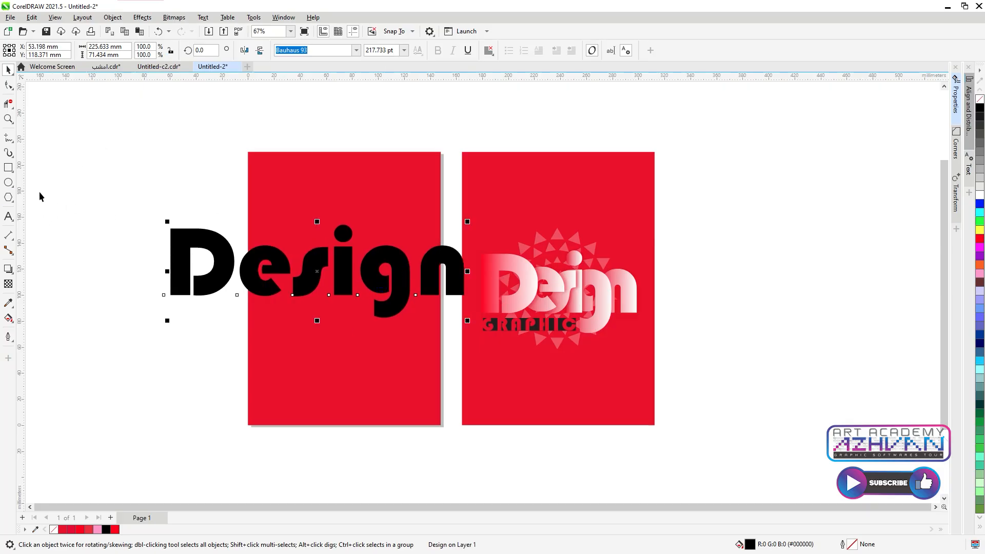
# Step: Set the character spacing of the whole word "Design" to -80% so its letters overlap
pyautogui.hotkey('ctrl', 't')
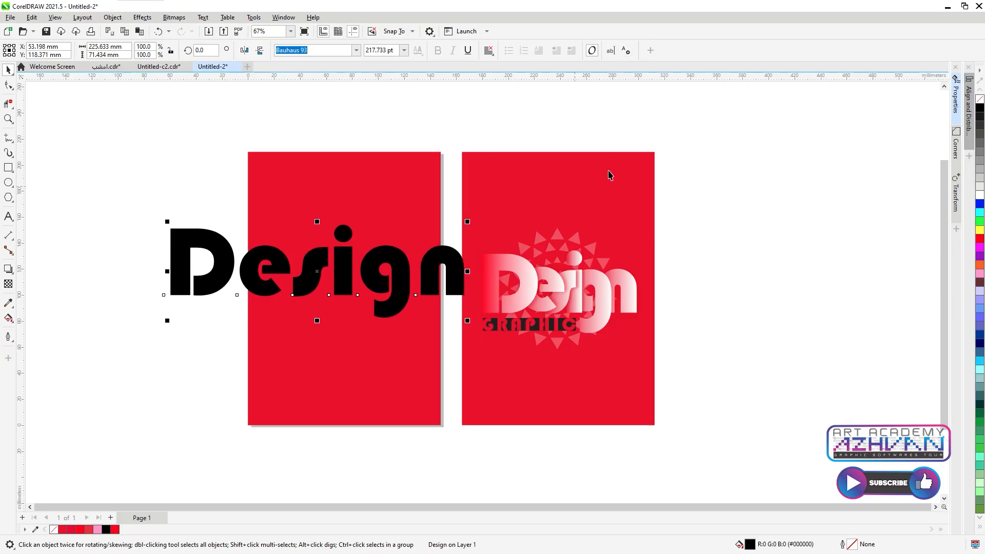
pyautogui.hotkey('ctrl', 't')
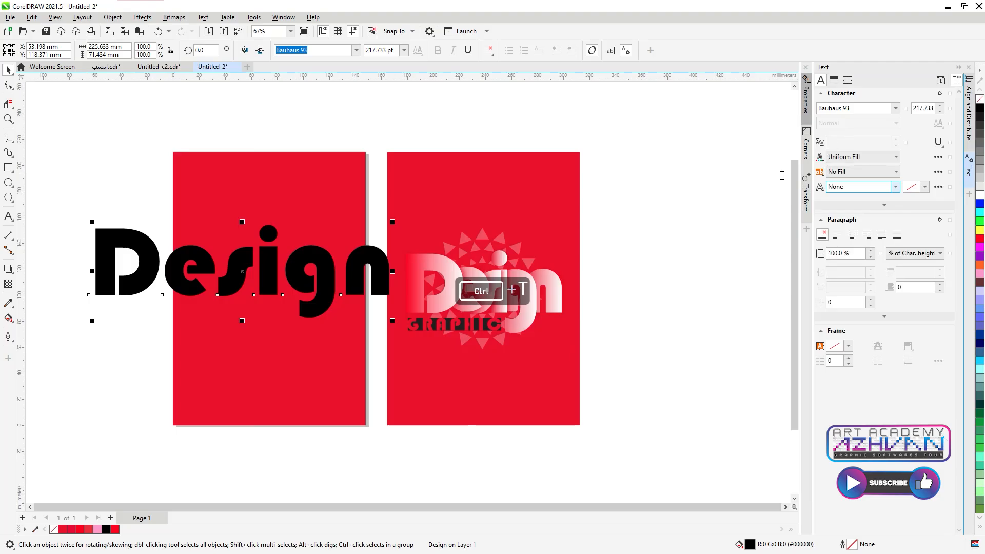
pyautogui.click(6, 218)
pyautogui.doubleClick(235, 284)
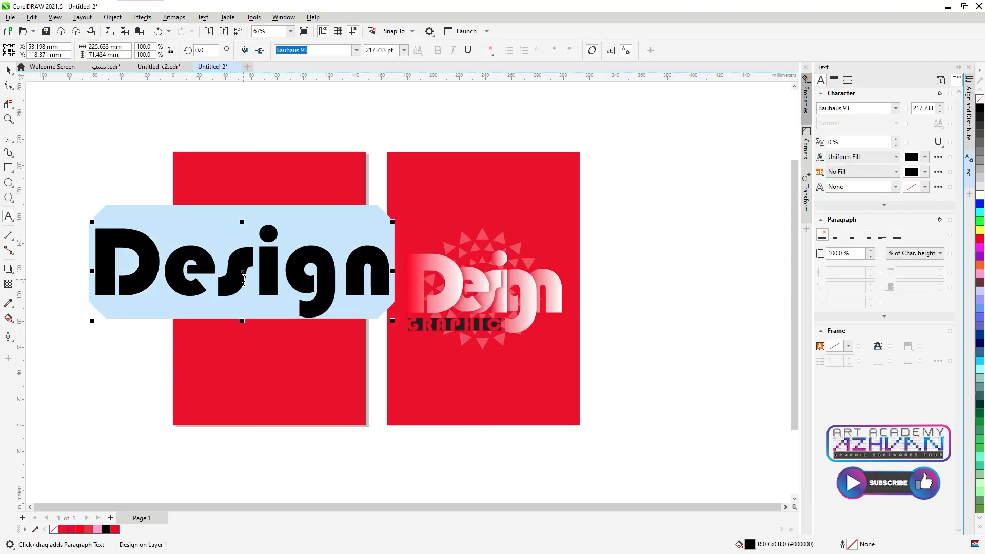
pyautogui.moveTo(859, 140); pyautogui.dragTo(825, 143)
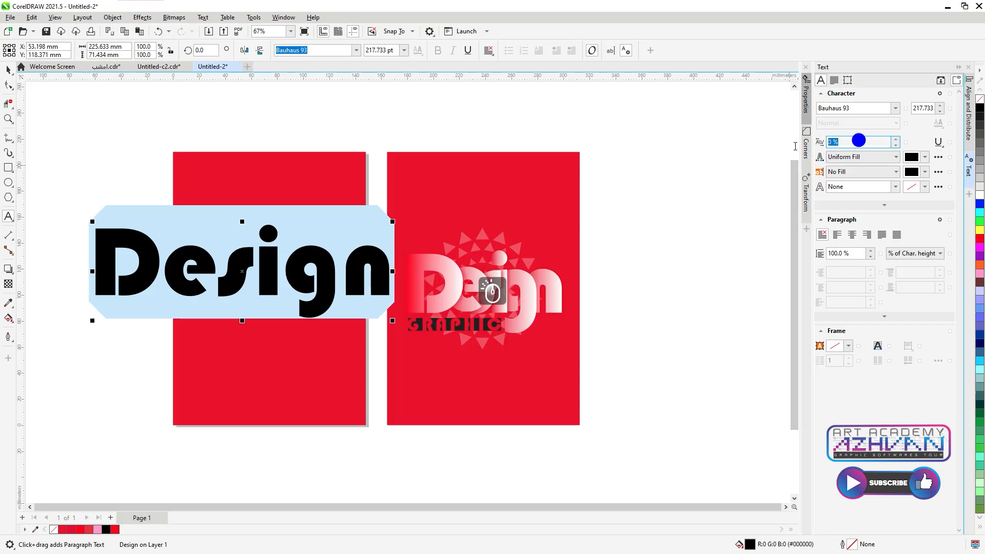
pyautogui.write('-80')
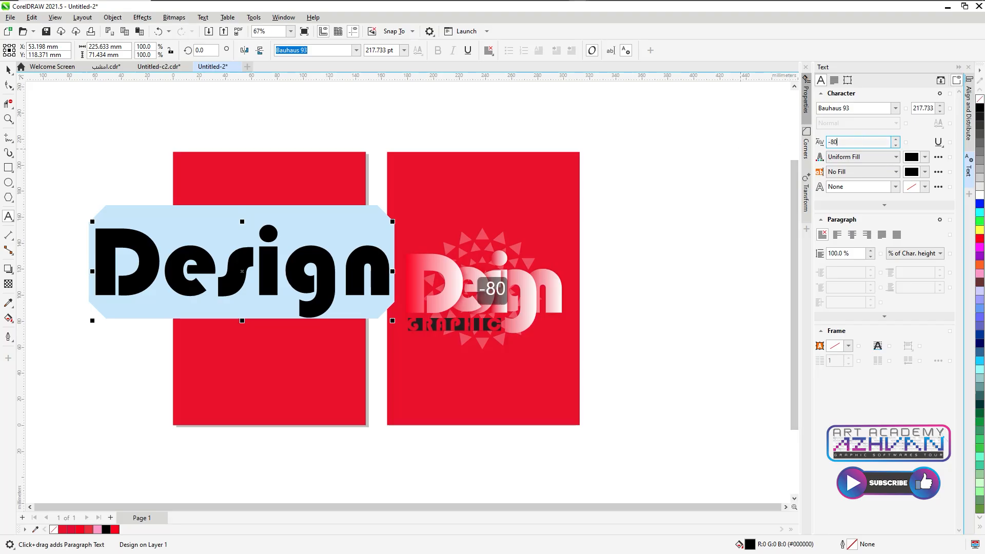
pyautogui.click(647, 534)
# Step: Scale the overlapping "Design" text to about 119 mm wide and position it in the middle of the red page
pyautogui.click(8, 69)
pyautogui.moveTo(239, 283); pyautogui.dragTo(317, 294)
pyautogui.moveTo(371, 229); pyautogui.dragTo(352, 240)
pyautogui.moveTo(324, 275); pyautogui.dragTo(326, 280)
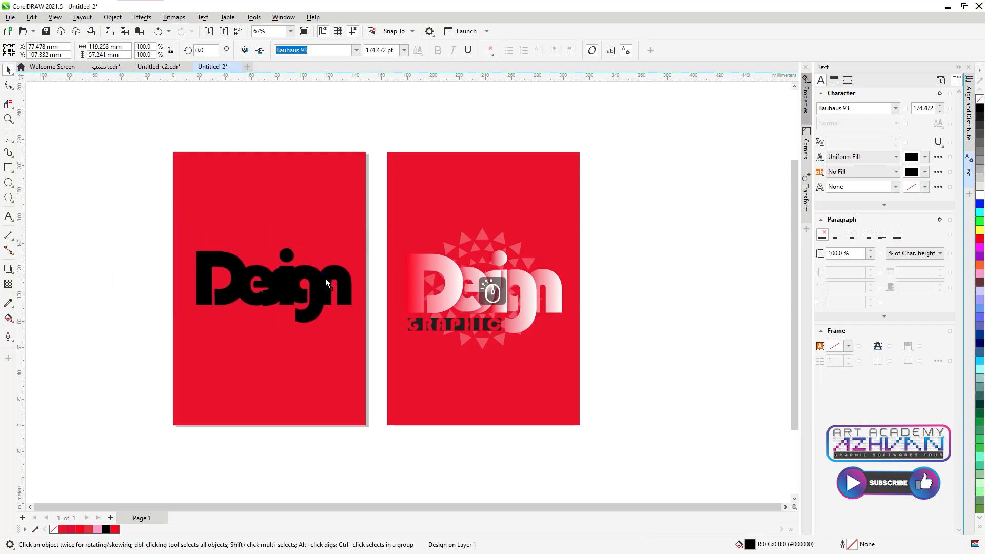
# Step: Break the "Design" text apart into separate letters
pyautogui.scroll(3, 317, 288)
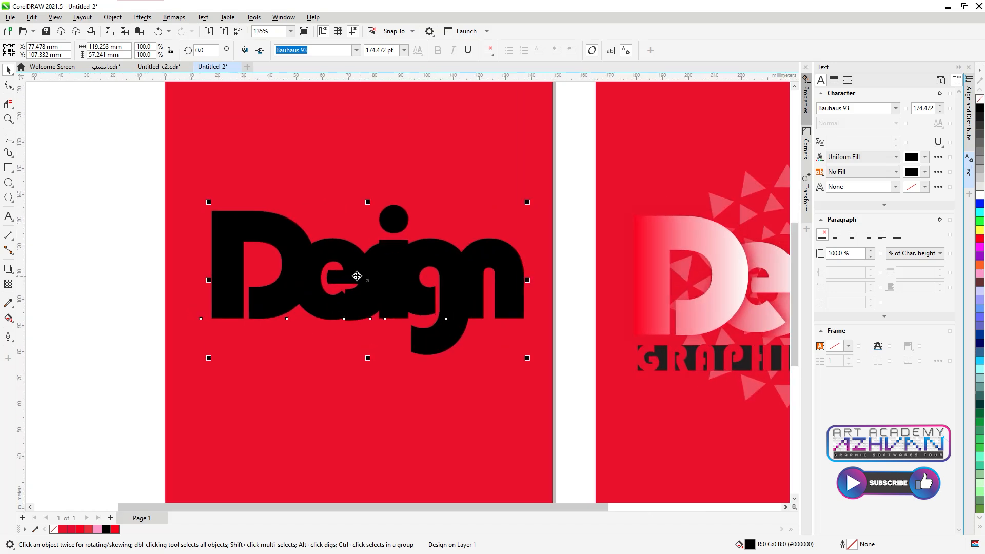
pyautogui.click(112, 17)
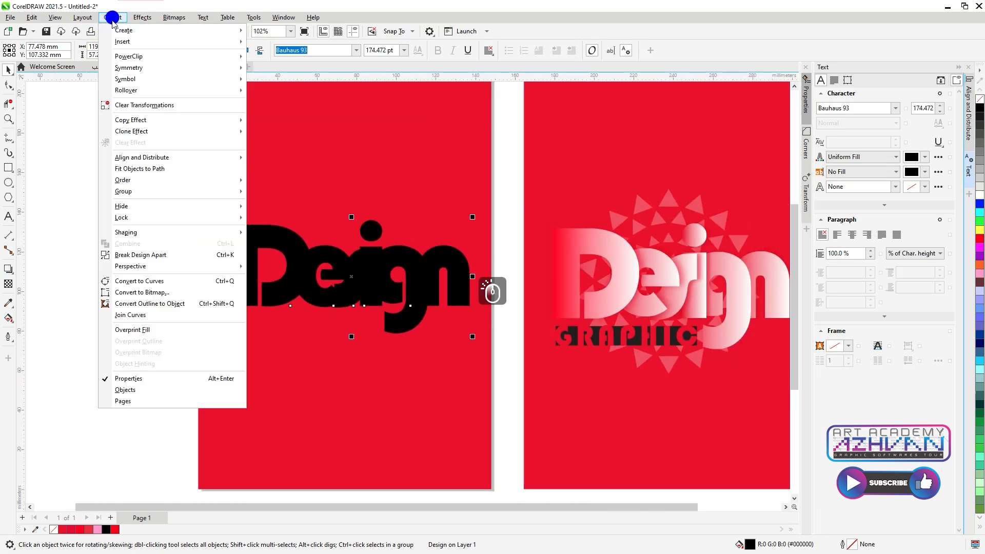
pyautogui.click(133, 303)
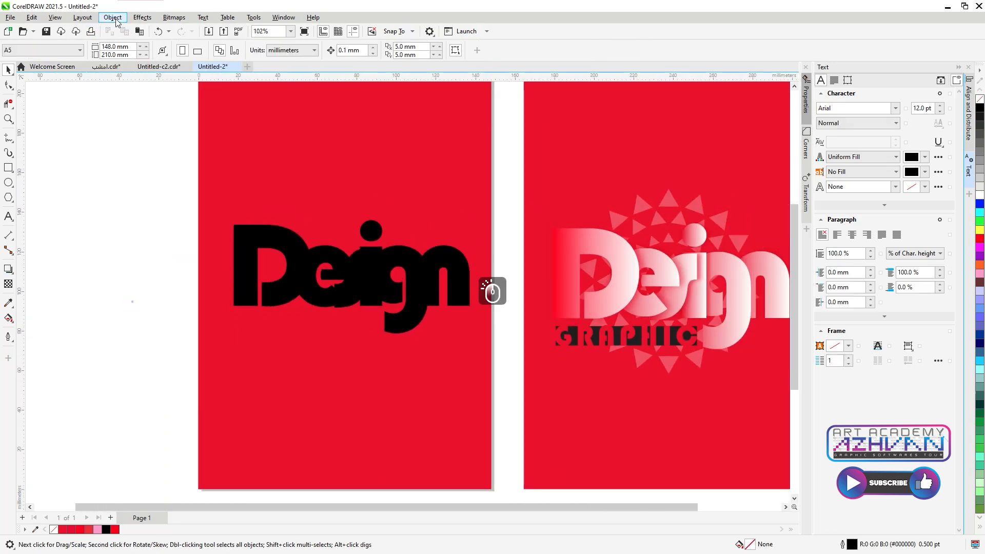
pyautogui.click(258, 240)
pyautogui.click(112, 17)
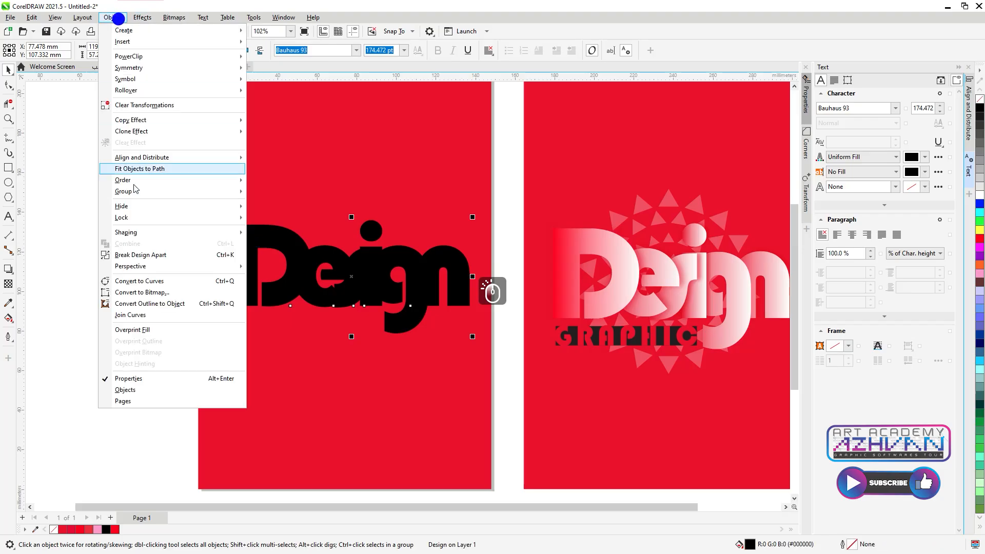
pyautogui.click(137, 253)
pyautogui.click(155, 288)
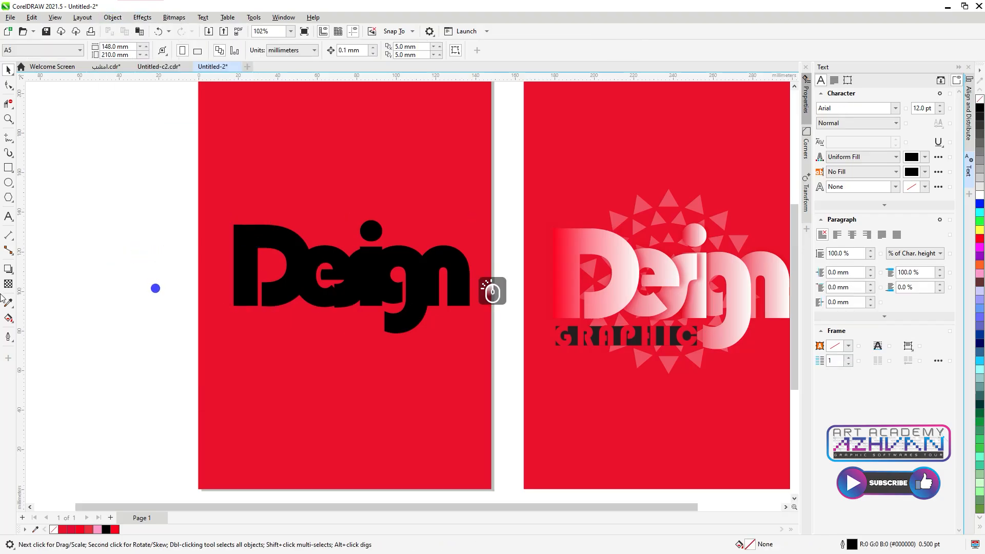
# Step: Try a horizontal black-to-white fountain fill across all the separated letters at once
pyautogui.moveTo(156, 205); pyautogui.dragTo(477, 359)
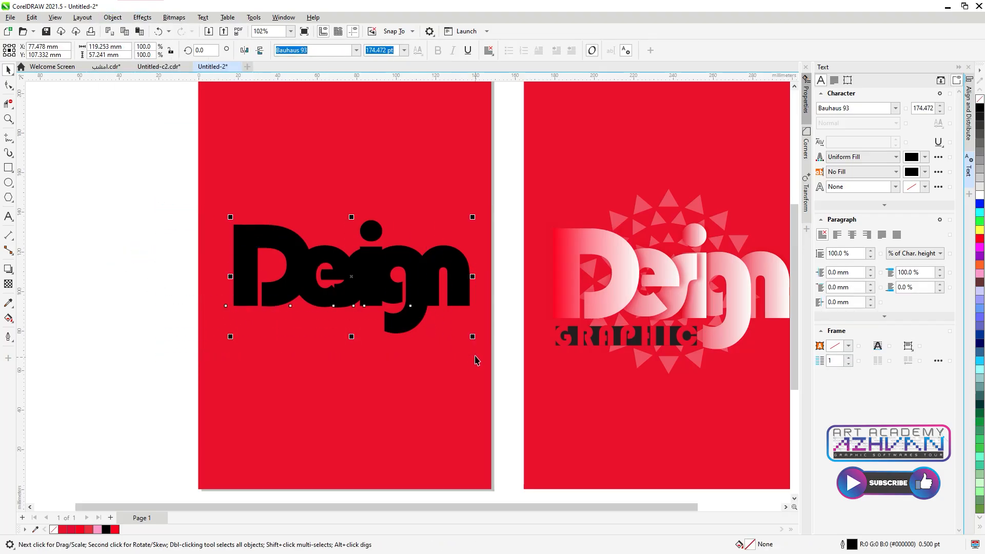
pyautogui.click(9, 319)
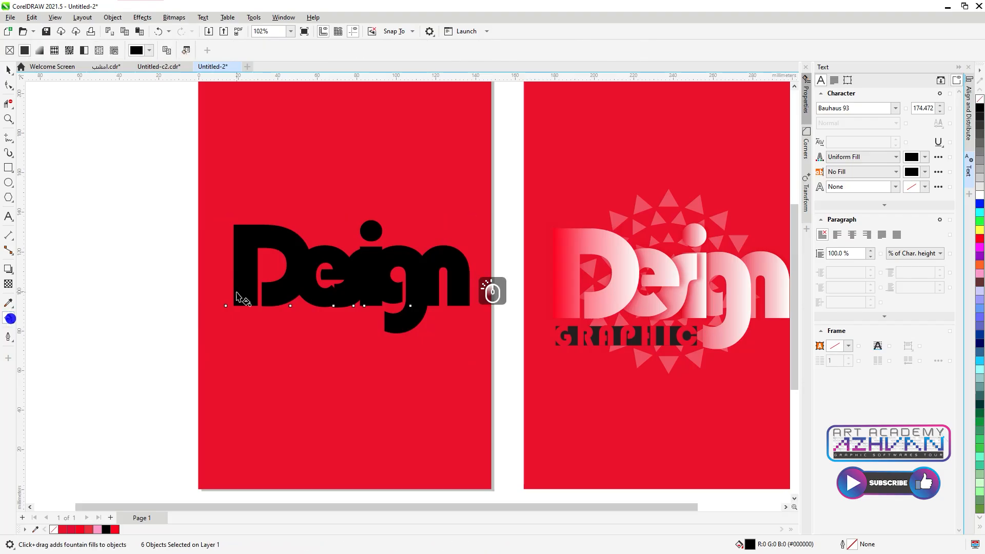
pyautogui.moveTo(229, 269); pyautogui.dragTo(308, 268)
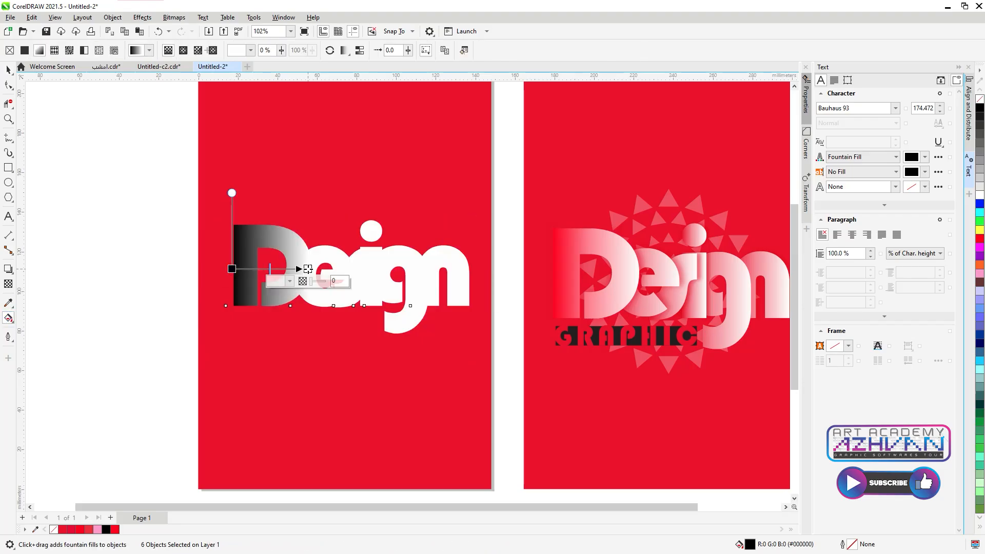
pyautogui.hotkey('ctrl', 'z')
pyautogui.press('space')
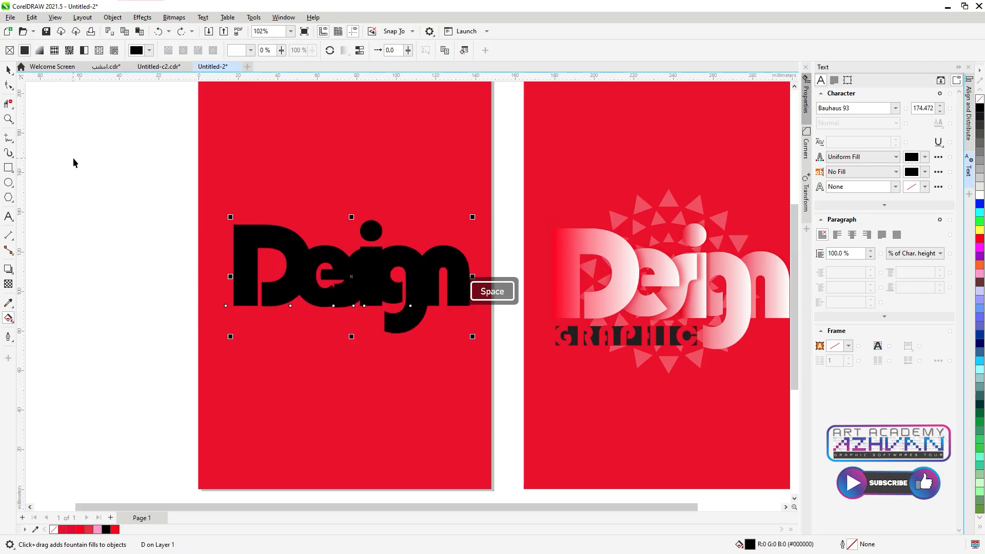
# Step: Apply a horizontal linear fountain fill from black to white to the letter "D" alone
pyautogui.click(171, 273)
pyautogui.click(241, 258)
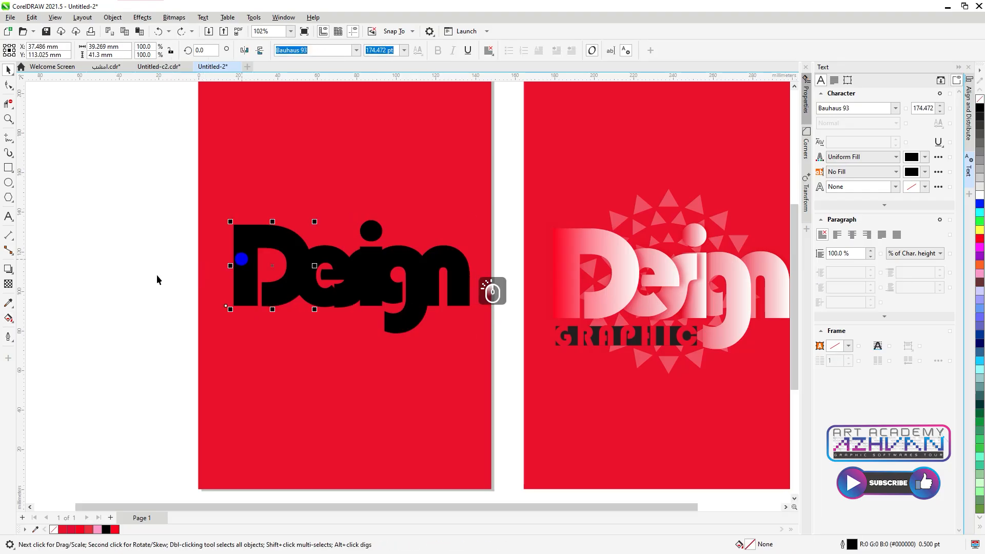
pyautogui.click(8, 318)
pyautogui.moveTo(229, 262); pyautogui.dragTo(302, 261)
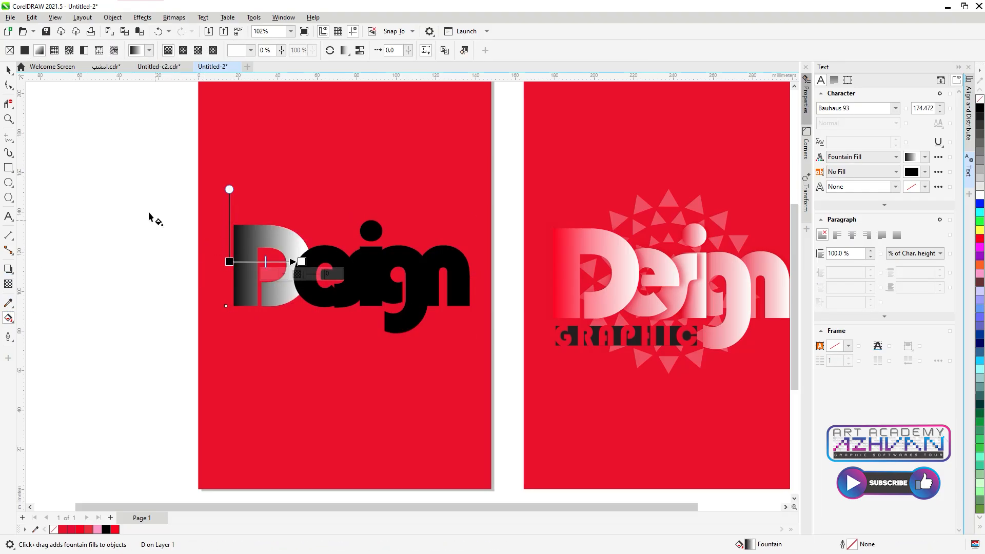
pyautogui.click(8, 69)
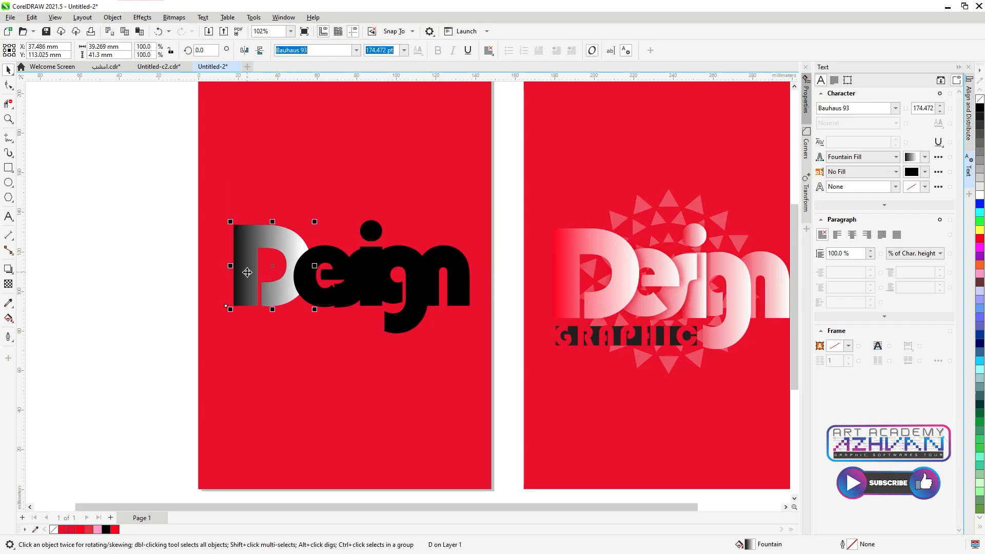
# Step: Change the black start colour of the "D" gradient to the red sampled from the page background (C0 M100 Y100)
pyautogui.click(9, 318)
pyautogui.click(230, 262)
pyautogui.click(210, 273)
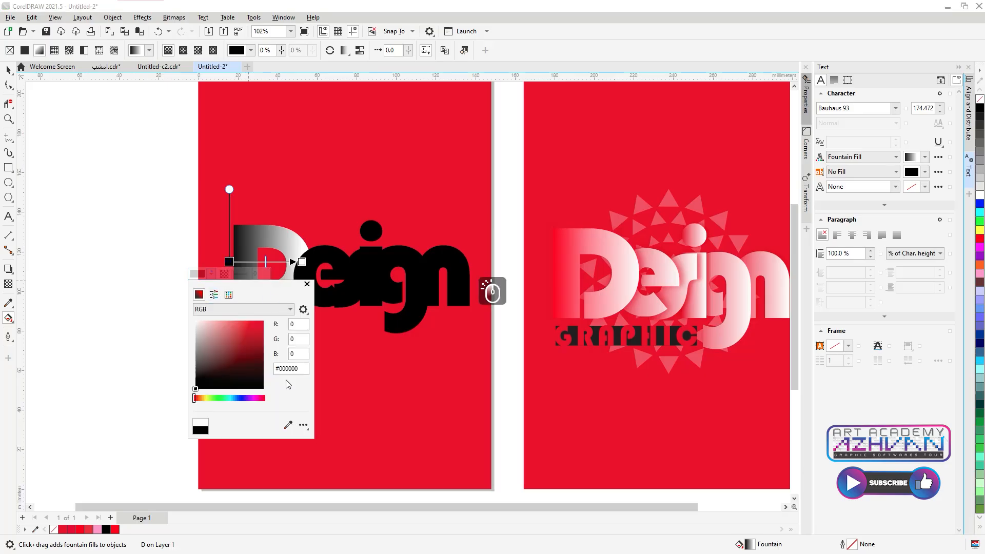
pyautogui.click(288, 425)
pyautogui.click(383, 378)
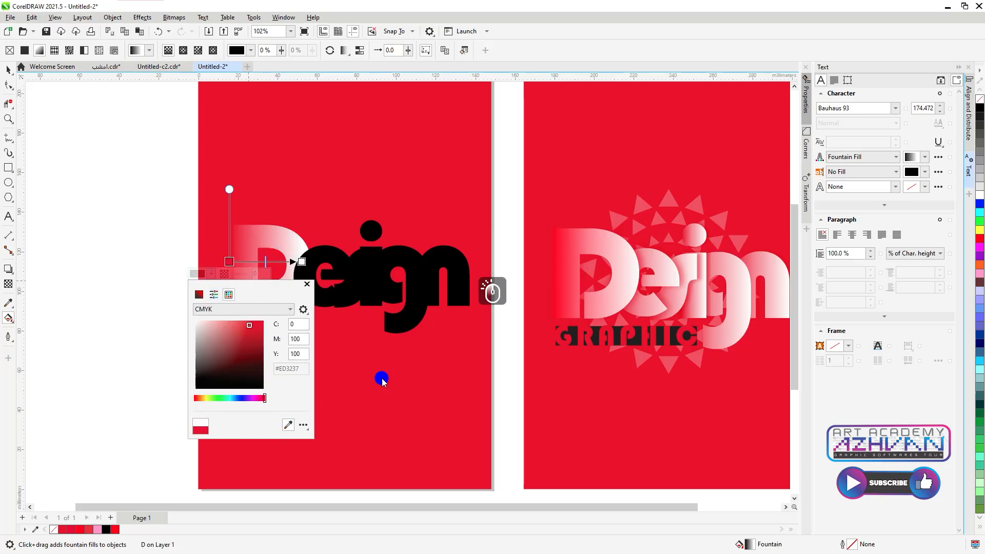
pyautogui.click(8, 69)
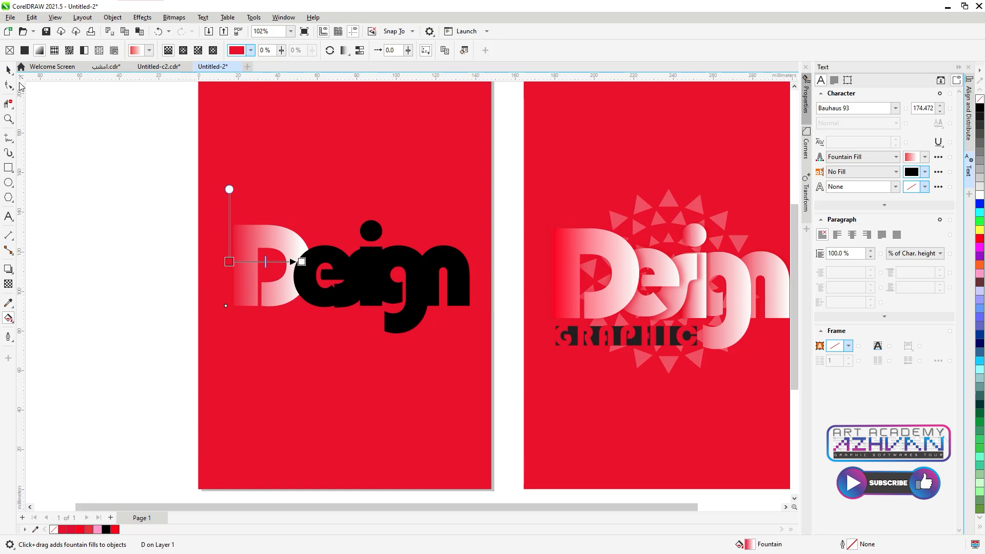
# Step: Select all the "Design" letters and reverse their stacking order so the "D" lies on top
pyautogui.click(9, 70)
pyautogui.moveTo(176, 198); pyautogui.dragTo(482, 351)
pyautogui.rightClick(433, 284)
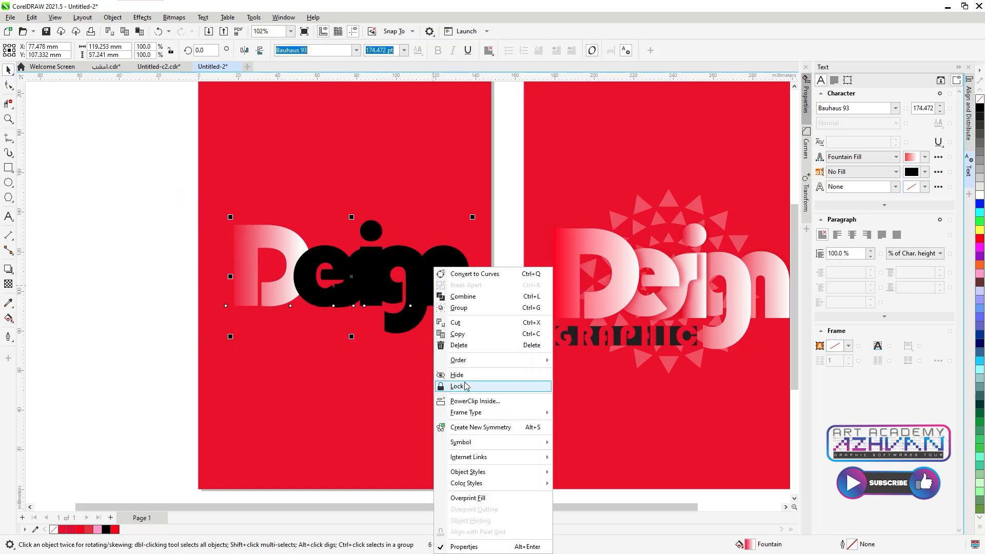
pyautogui.click(458, 361)
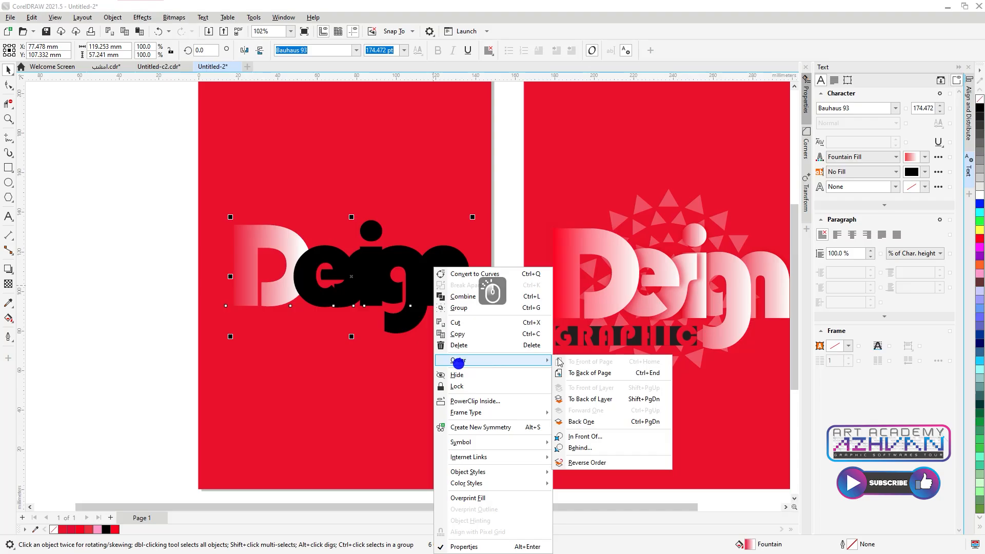
pyautogui.click(571, 462)
pyautogui.click(177, 219)
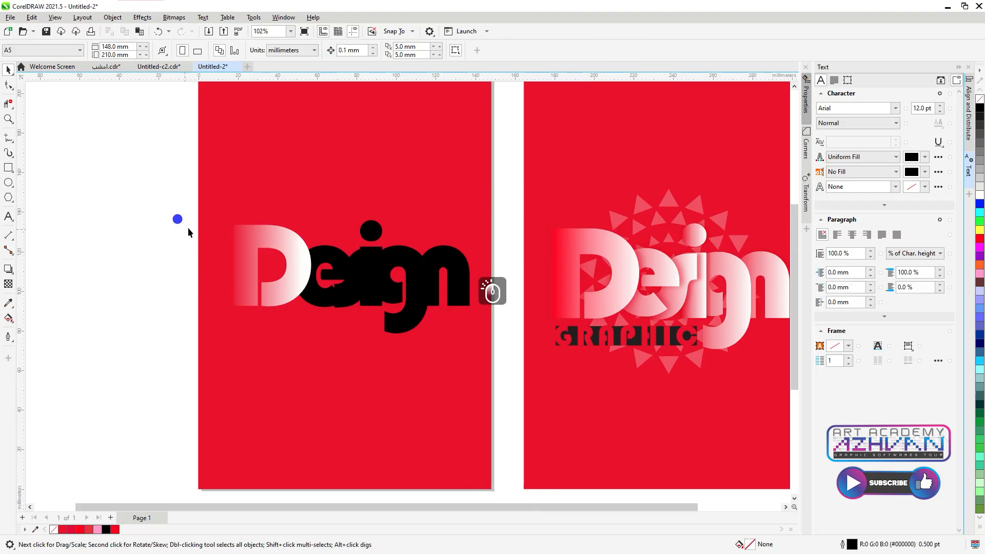
# Step: Apply a horizontal linear fountain fill from black to white to the letters "e", "s", "i", "g" and "n"
pyautogui.moveTo(508, 170); pyautogui.dragTo(287, 374)
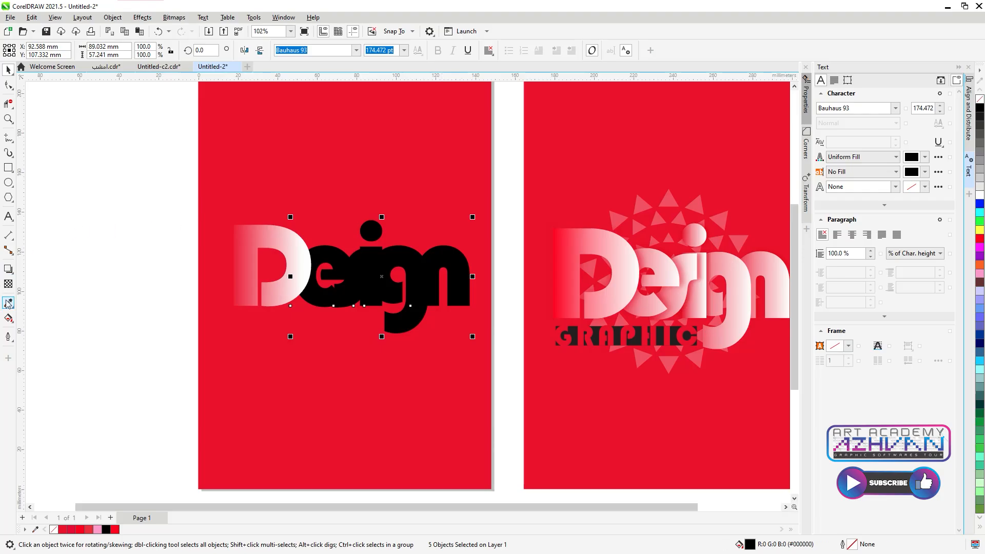
pyautogui.click(8, 318)
pyautogui.click(40, 49)
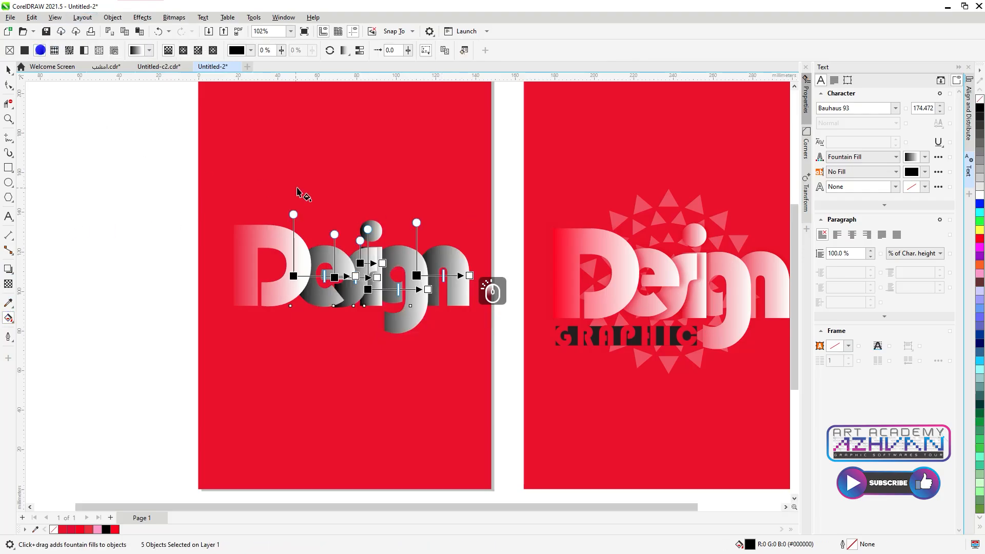
# Step: Change the black start colour of the five letters' gradients to the red sampled from the page background
pyautogui.click(334, 277)
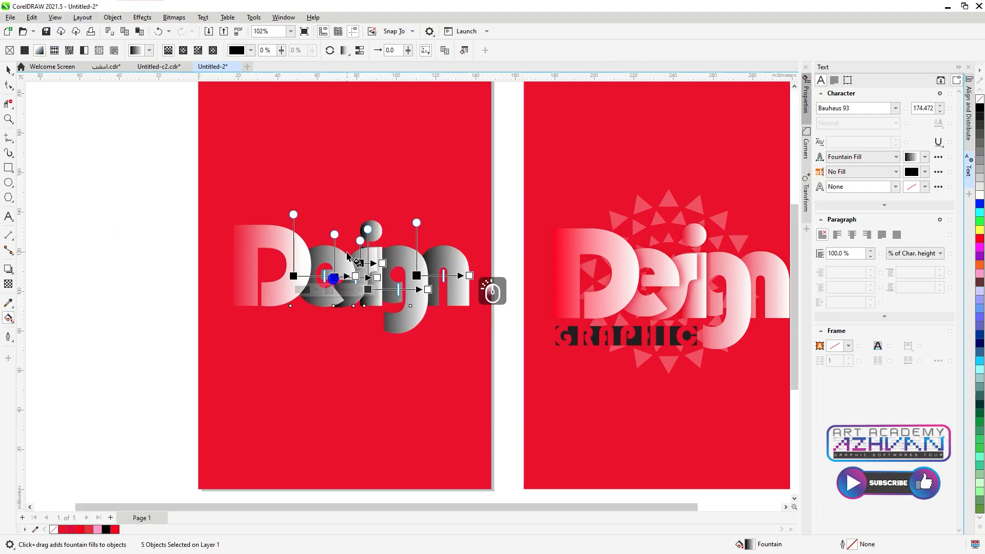
pyautogui.click(303, 289)
pyautogui.click(304, 310)
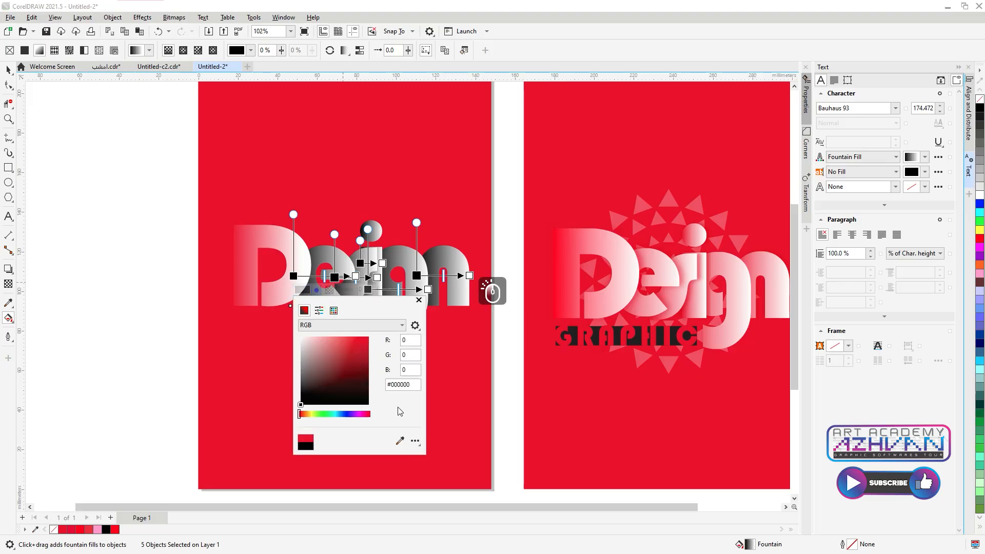
pyautogui.click(400, 443)
pyautogui.click(264, 412)
pyautogui.click(400, 441)
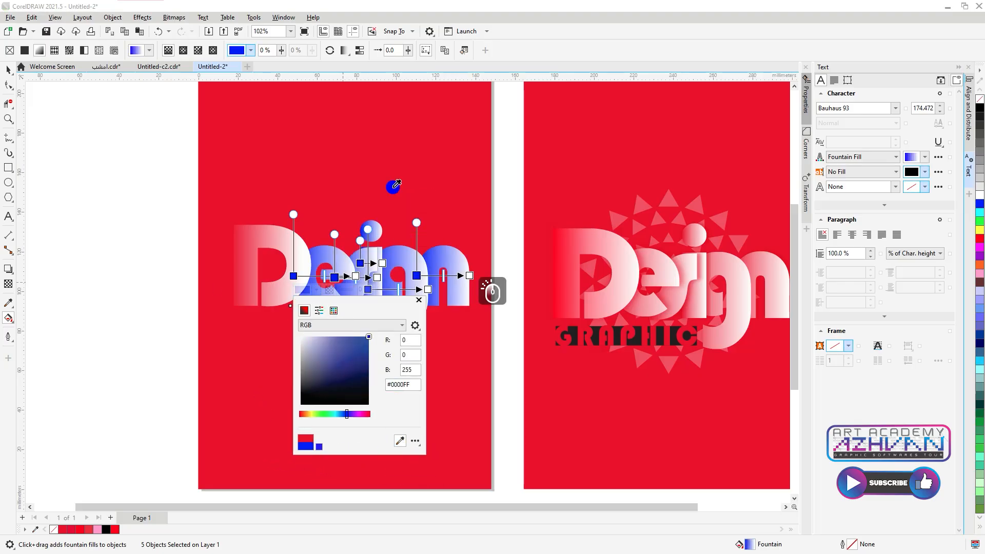
pyautogui.click(390, 213)
pyautogui.click(9, 69)
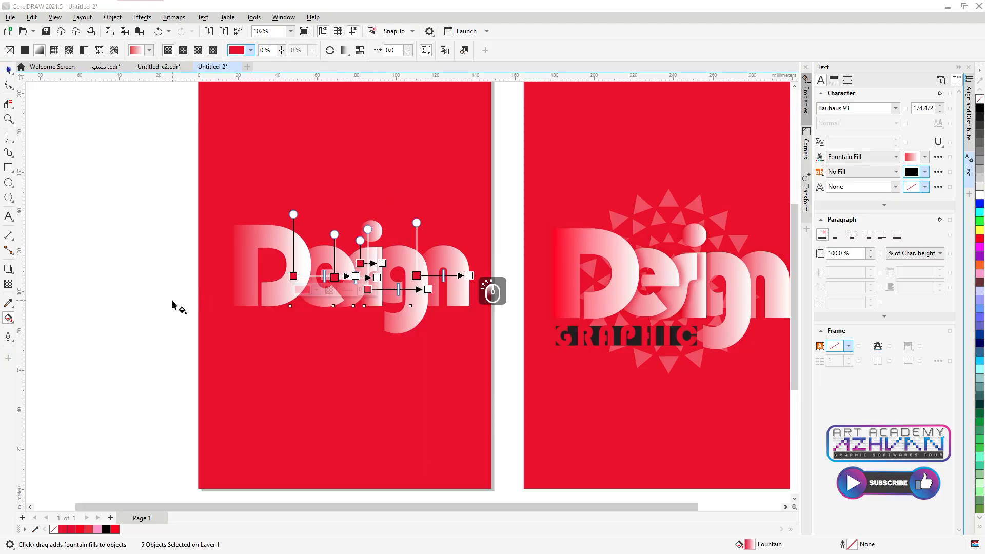
pyautogui.click(9, 70)
pyautogui.click(126, 329)
# Step: Add a horizontal drop shadow to the "D", cast from its left edge towards the "e"
pyautogui.click(294, 279)
pyautogui.click(10, 269)
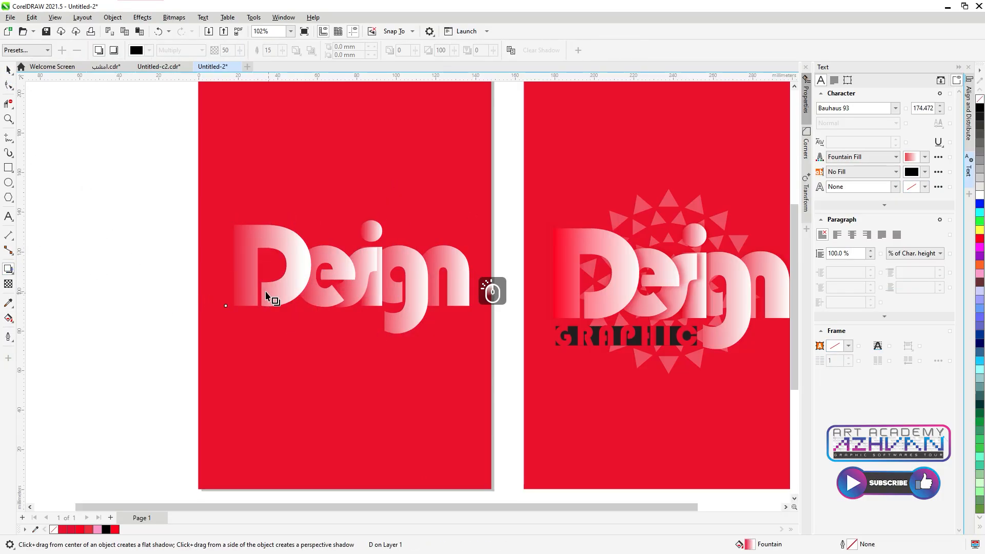
pyautogui.moveTo(233, 266); pyautogui.dragTo(321, 266)
pyautogui.click(321, 263)
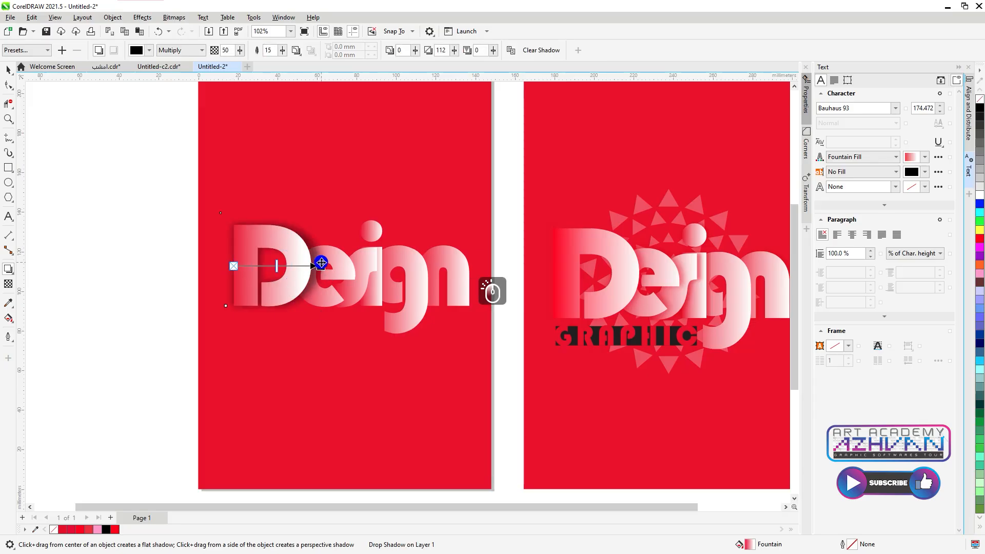
pyautogui.click(321, 267)
# Step: Change the shadow colour of the "D" to the red sampled from the page background
pyautogui.click(149, 50)
pyautogui.click(233, 218)
pyautogui.click(344, 167)
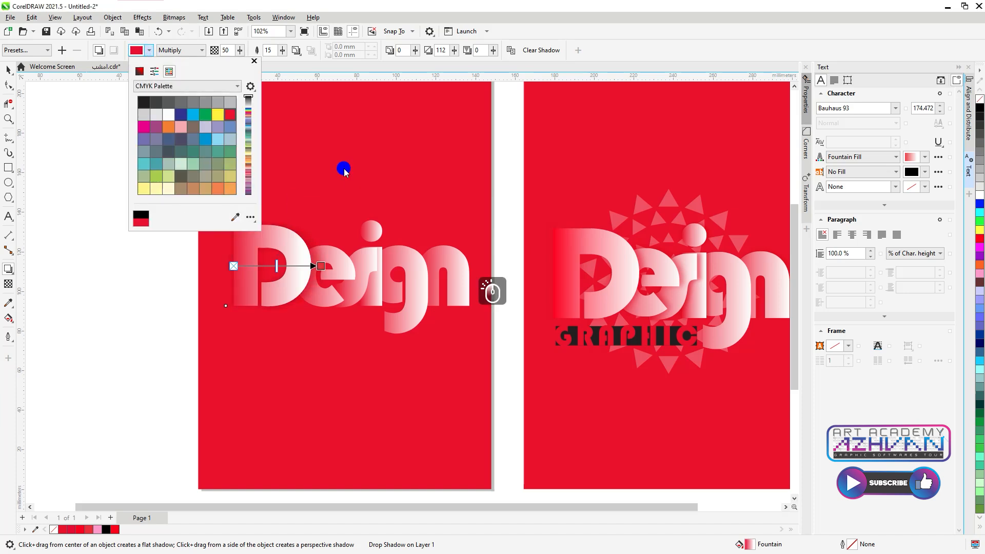
pyautogui.click(6, 72)
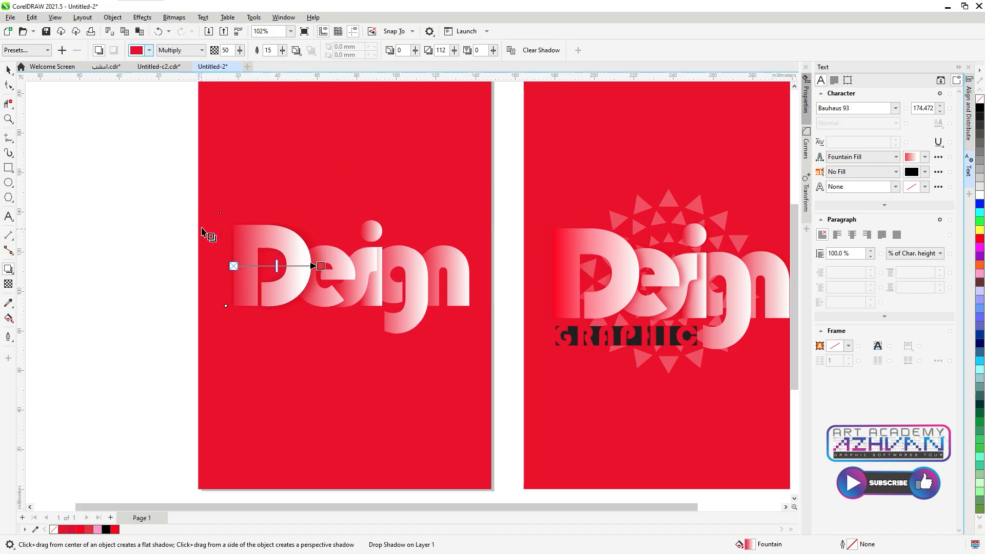
# Step: Add a rightward drop shadow to the letters "e", "s", "i", "g" and "n" together
pyautogui.click(8, 70)
pyautogui.moveTo(509, 171); pyautogui.dragTo(280, 383)
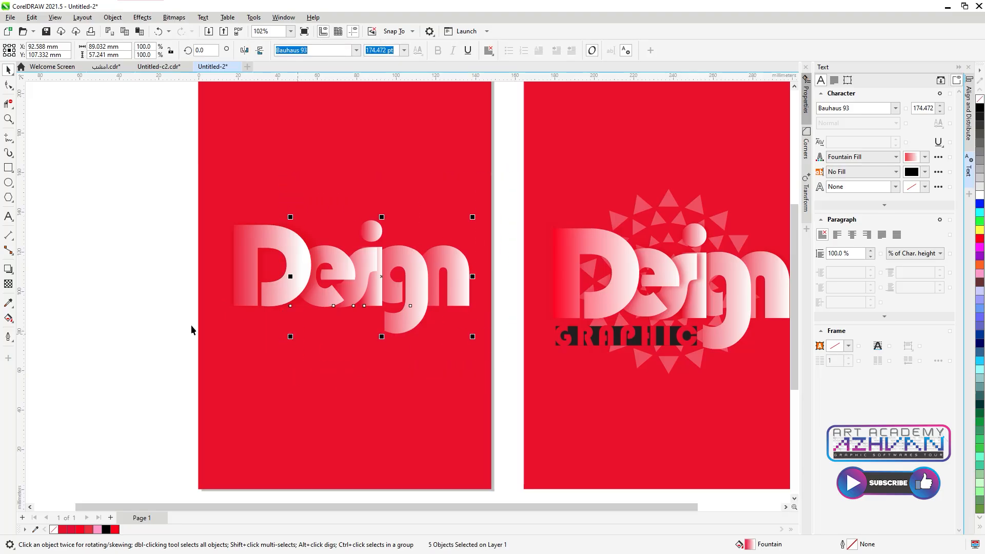
pyautogui.click(8, 269)
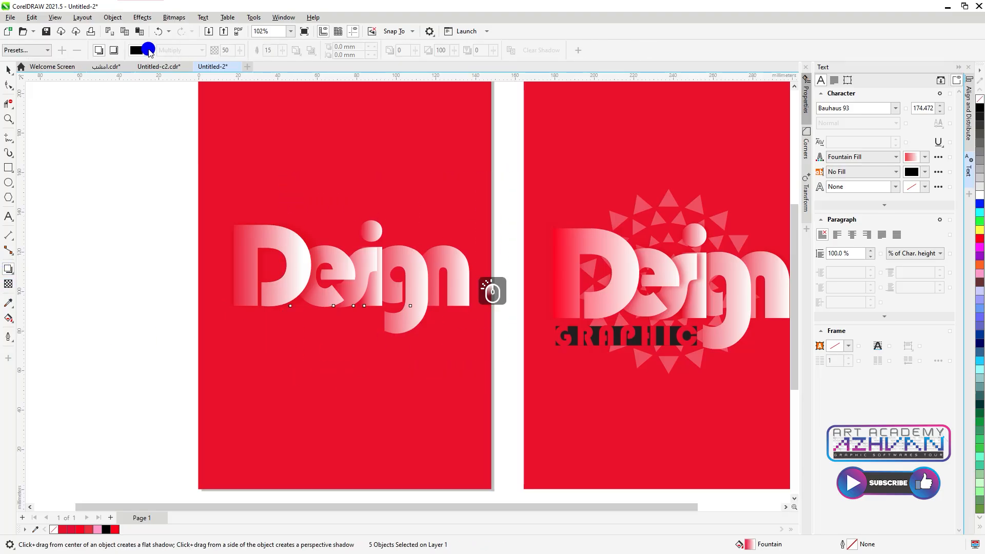
pyautogui.moveTo(344, 283); pyautogui.dragTo(345, 284)
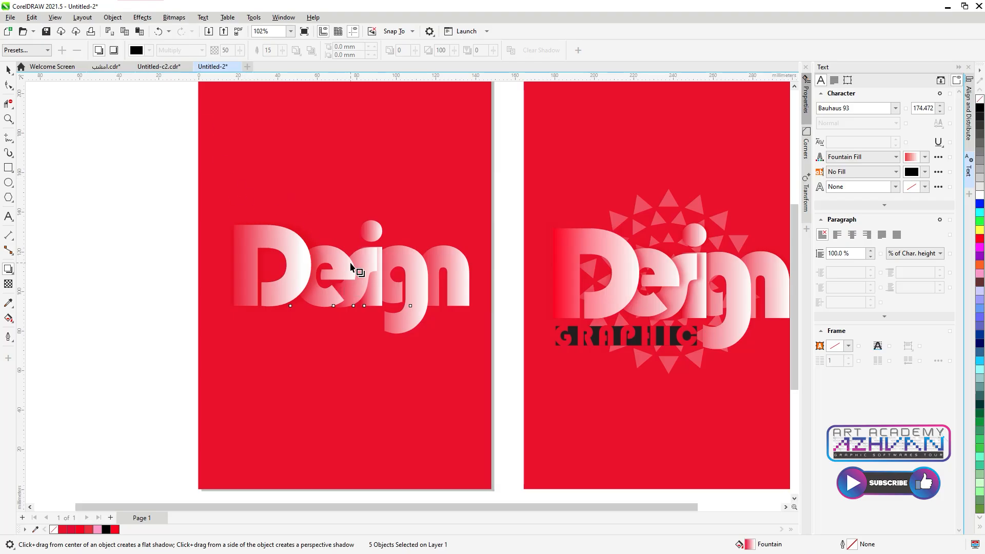
pyautogui.moveTo(338, 278); pyautogui.dragTo(491, 274)
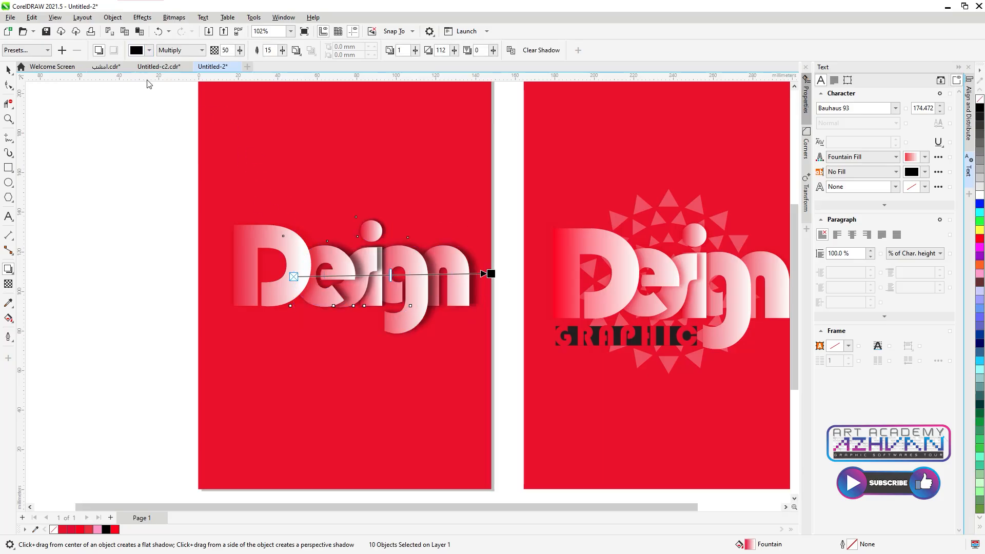
# Step: Change the shadow colour of the five letters to the red sampled from the page background
pyautogui.click(148, 50)
pyautogui.click(234, 217)
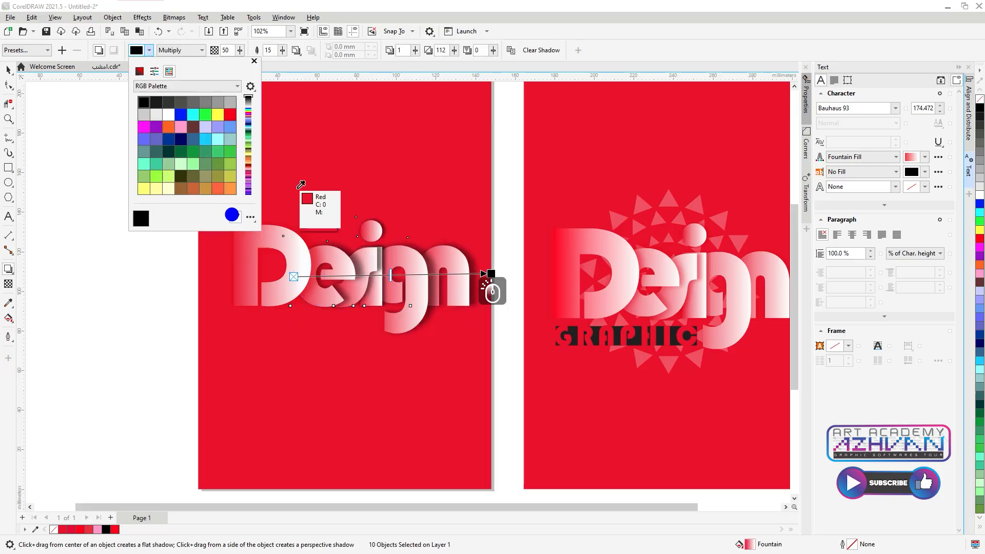
pyautogui.click(341, 148)
pyautogui.click(11, 68)
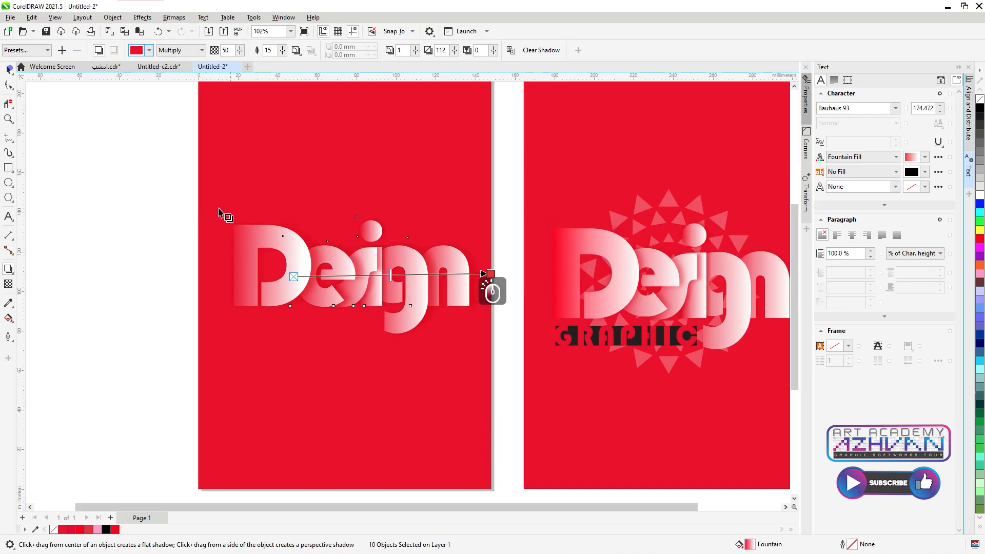
pyautogui.click(9, 69)
# Step: Nudge the letters "esign" with their shadows about 2.6 mm left, closer to the "D"
pyautogui.click(325, 266)
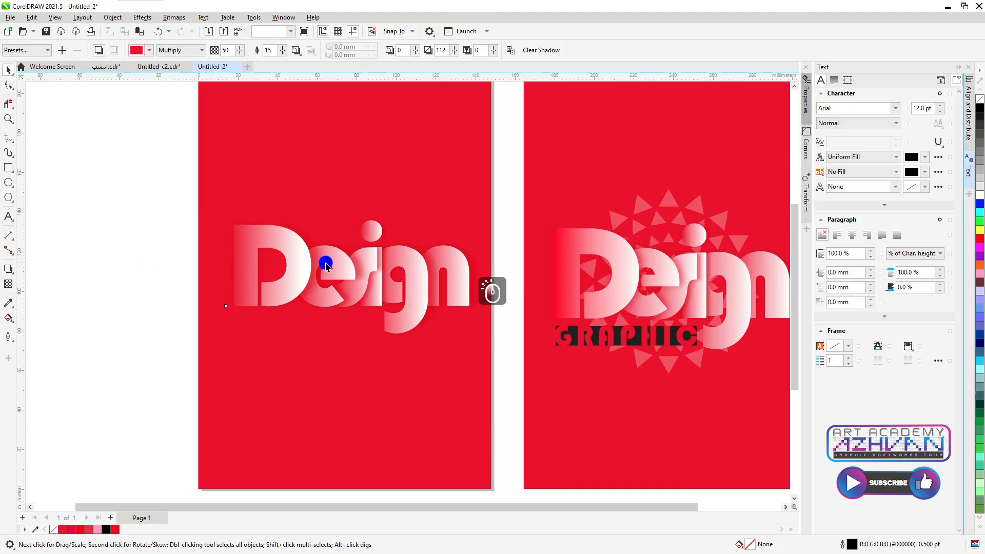
pyautogui.moveTo(512, 185); pyautogui.dragTo(294, 368)
pyautogui.press('Left')
pyautogui.press('Left')
pyautogui.press('Left')
pyautogui.press('Left')
pyautogui.press('Left')
pyautogui.press('Left')
pyautogui.press('Left')
pyautogui.press('Left')
pyautogui.press('Left')
pyautogui.press('Left')
pyautogui.press('Left')
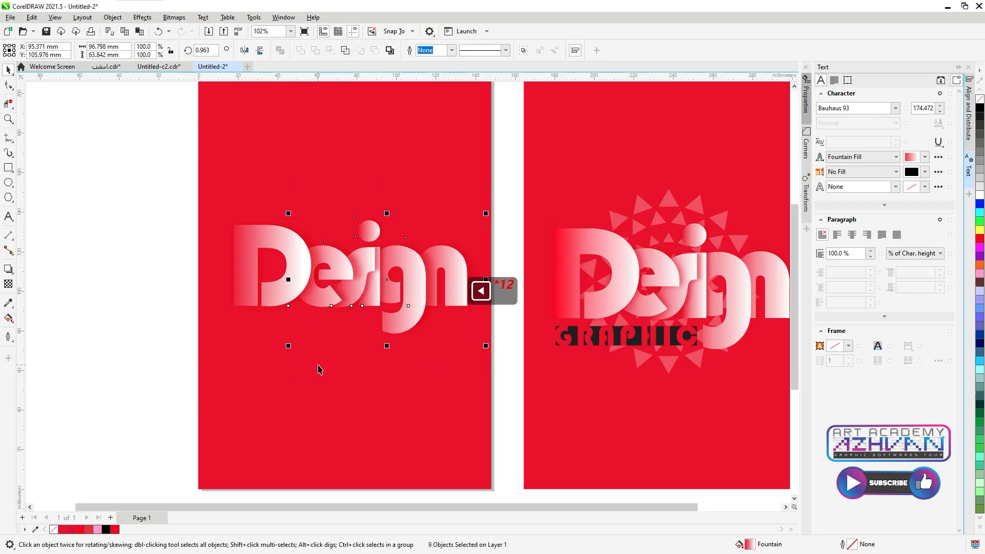
pyautogui.press('Left')
pyautogui.press('Left')
pyautogui.press('Left')
pyautogui.press('Left')
pyautogui.press('Left')
pyautogui.press('Left')
pyautogui.press('Left')
pyautogui.press('Left')
pyautogui.press('Left')
pyautogui.press('Left')
pyautogui.press('Left')
pyautogui.press('Left')
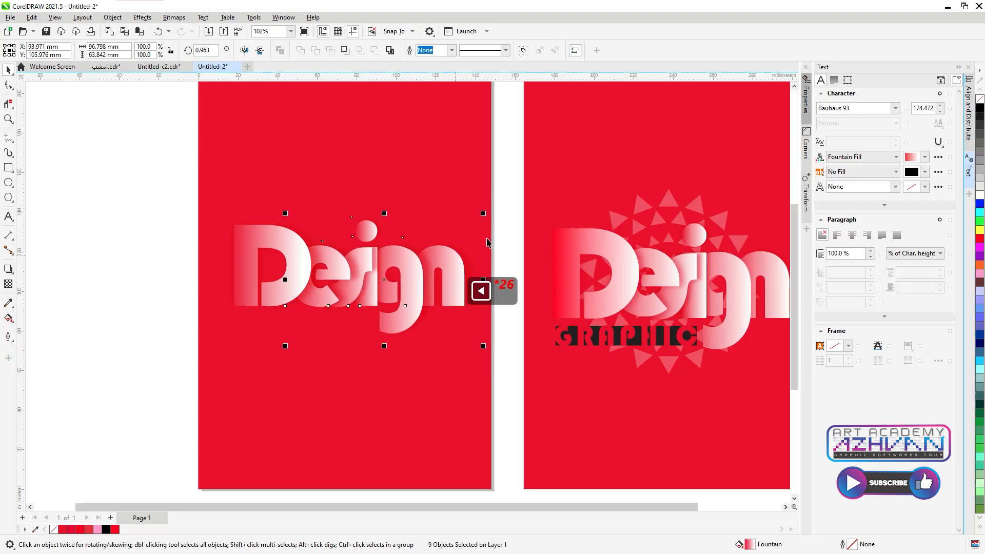
pyautogui.click(503, 233)
# Step: Nudge the letter "n" left so it tucks further under the "g"
pyautogui.click(449, 281)
pyautogui.press('Left')
pyautogui.press('Left')
pyautogui.press('Left')
pyautogui.press('Left')
pyautogui.press('Left')
pyautogui.press('Left')
pyautogui.press('Left')
pyautogui.press('Left')
pyautogui.press('Left')
pyautogui.press('Left')
pyautogui.press('Left')
pyautogui.press('Left')
pyautogui.press('Left')
pyautogui.press('Left')
pyautogui.press('Left')
pyautogui.press('Left')
pyautogui.press('Left')
pyautogui.press('Left')
pyautogui.press('Left')
pyautogui.press('Left')
pyautogui.press('Left')
pyautogui.press('Left')
pyautogui.press('Left')
# Step: Nudge the letter "g" left so it overlaps more closely with the "i"
pyautogui.click(402, 318)
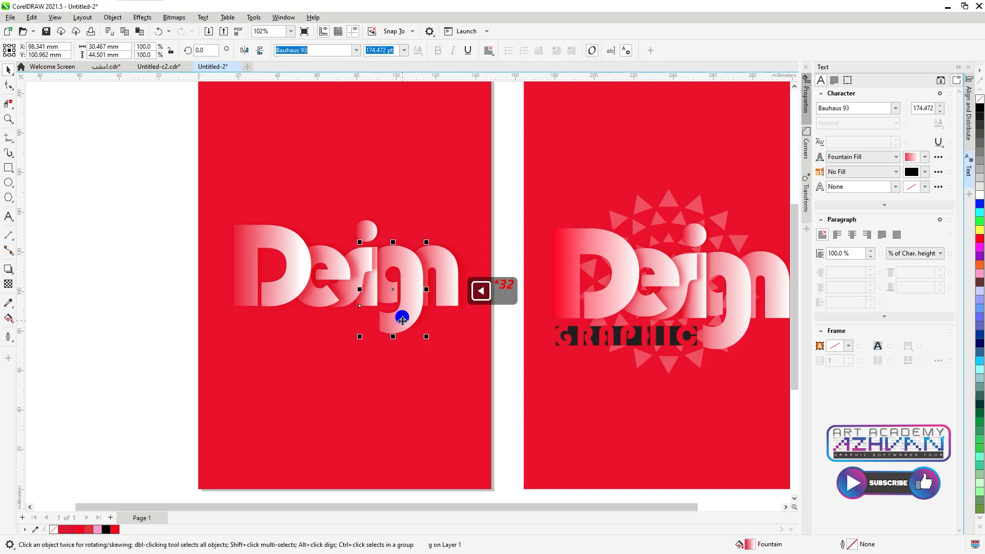
pyautogui.press('Left')
pyautogui.press('Left')
pyautogui.press('Left')
pyautogui.press('Left')
pyautogui.press('Left')
pyautogui.press('Left')
pyautogui.press('Left')
pyautogui.press('Left')
pyautogui.press('Left')
pyautogui.press('Left')
pyautogui.press('Left')
pyautogui.press('Left')
pyautogui.press('Left')
pyautogui.press('Left')
pyautogui.press('Left')
pyautogui.press('Left')
pyautogui.press('Left')
pyautogui.press('Left')
pyautogui.press('Left')
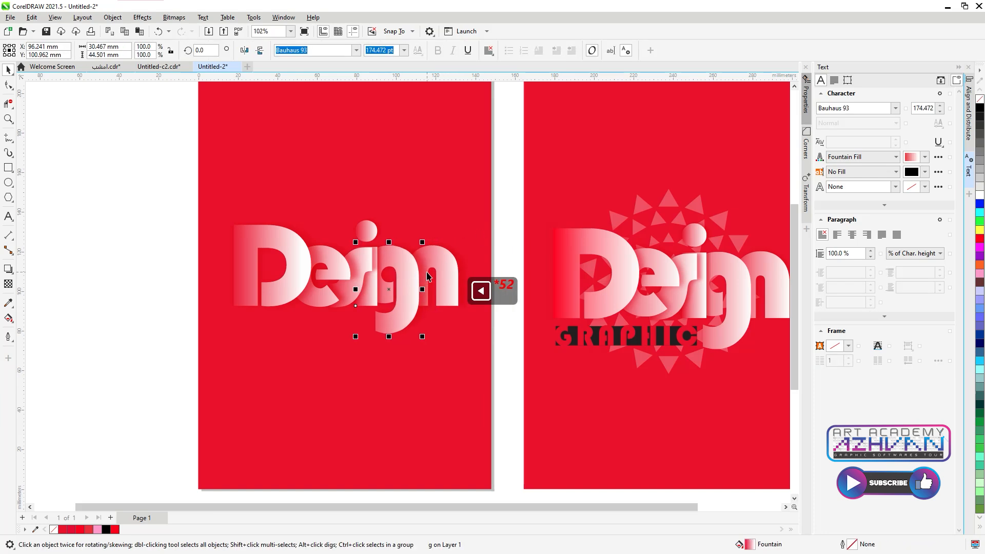
# Step: Move the "n" further left in small nudges to close the gap with the repositioned "g"
pyautogui.click(442, 271)
pyautogui.press('Left')
pyautogui.press('Left')
pyautogui.press('Left')
pyautogui.press('Left')
pyautogui.press('Left')
pyautogui.press('Left')
pyautogui.press('Left')
pyautogui.press('Left')
pyautogui.press('Left')
pyautogui.press('Left')
pyautogui.press('Left')
pyautogui.press('Left')
pyautogui.press('Left')
pyautogui.press('Left')
pyautogui.press('Left')
pyautogui.press('Left')
pyautogui.press('Left')
pyautogui.press('Left')
pyautogui.press('Left')
pyautogui.press('Left')
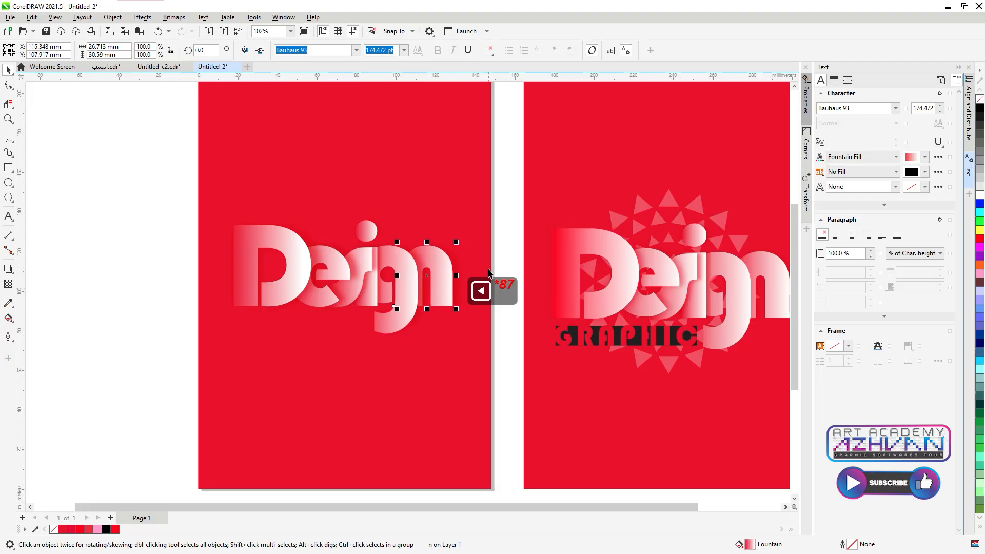
# Step: Enlarge the whole "Design" lettering with its shadows to about 142 mm wide and reposition it on the left poster
pyautogui.moveTo(506, 184); pyautogui.dragTo(164, 374)
pyautogui.moveTo(471, 346); pyautogui.dragTo(506, 364)
pyautogui.scroll(2, 440, 303)
pyautogui.moveTo(438, 304); pyautogui.dragTo(430, 303)
# Step: Group the "Design" letters with their shadows and centre the group on the page
pyautogui.scroll(-3, 397, 309)
pyautogui.scroll(1, 397, 309)
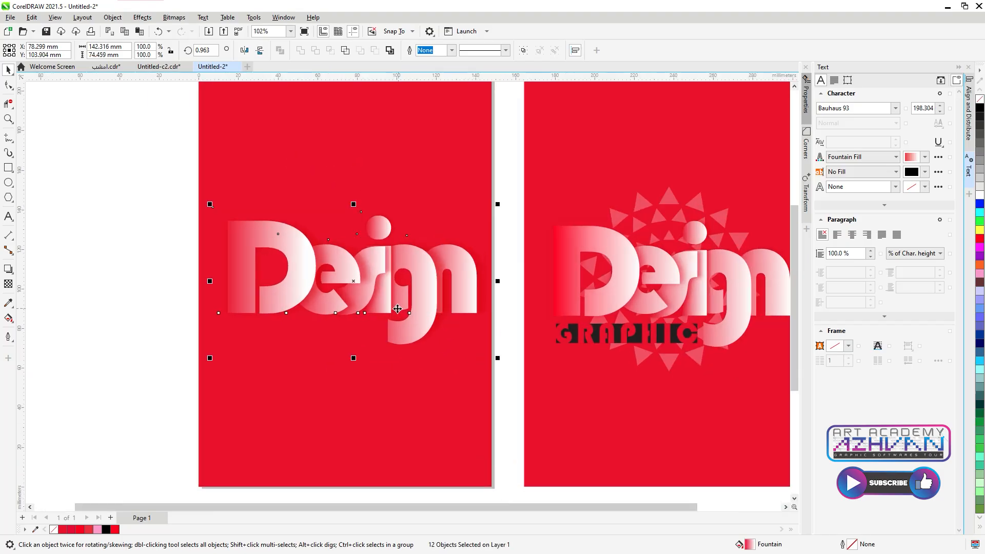
pyautogui.hotkey('ctrl', 'g')
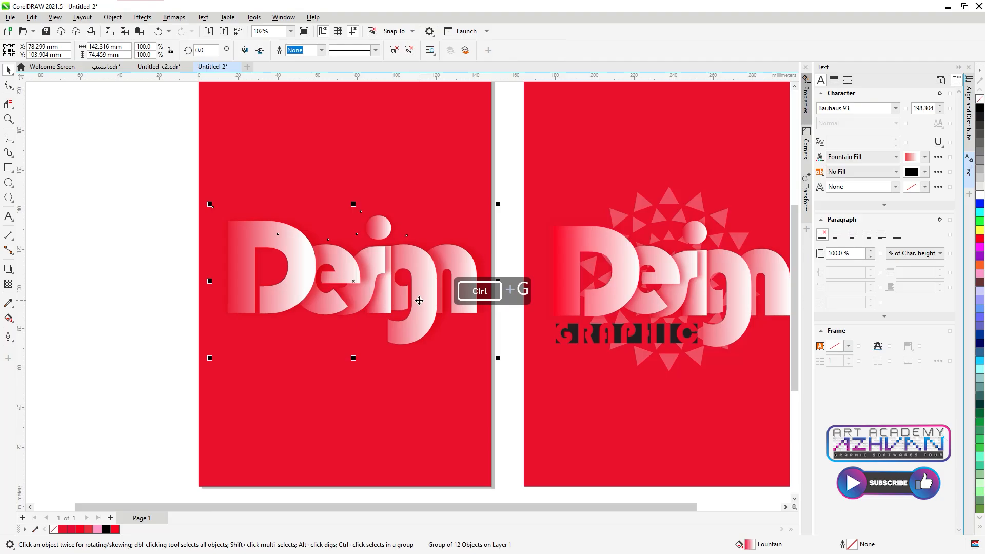
pyautogui.press('p')
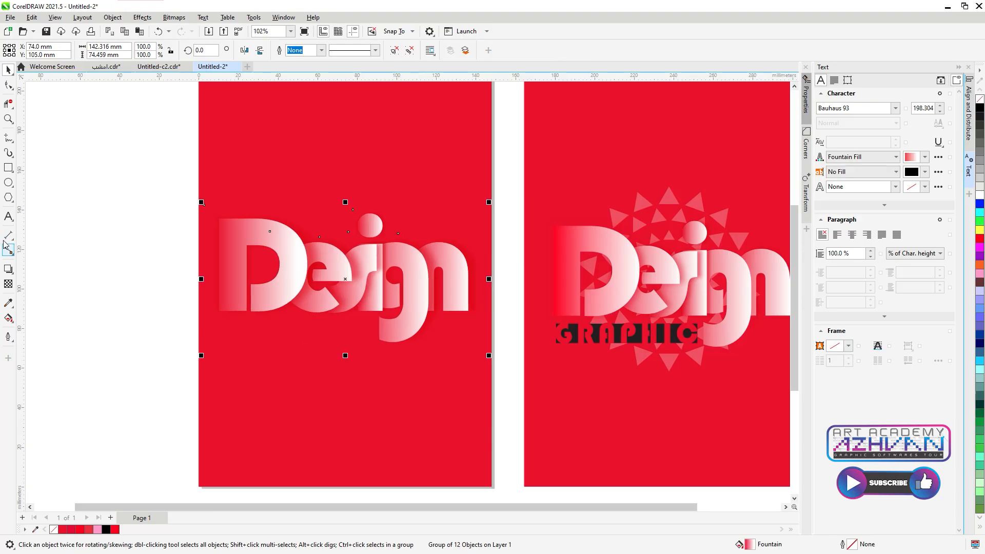
# Step: Draw a rectangle about 80 mm wide and 11.5 mm high just below the letters "Desi", left of the "g" tail
pyautogui.click(8, 168)
pyautogui.scroll(2, 231, 330)
pyautogui.moveTo(215, 323); pyautogui.dragTo(456, 351)
pyautogui.scroll(2, 356, 334)
pyautogui.moveTo(321, 324); pyautogui.dragTo(326, 308)
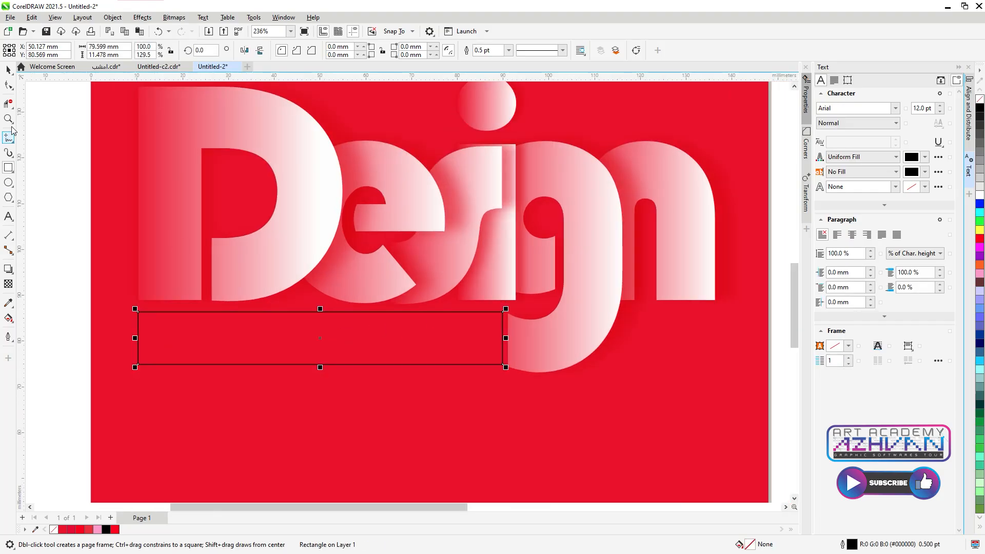
# Step: Fill the rectangle with the background red (C0 M100 Y100 K0) and remove its outline
pyautogui.press('space')
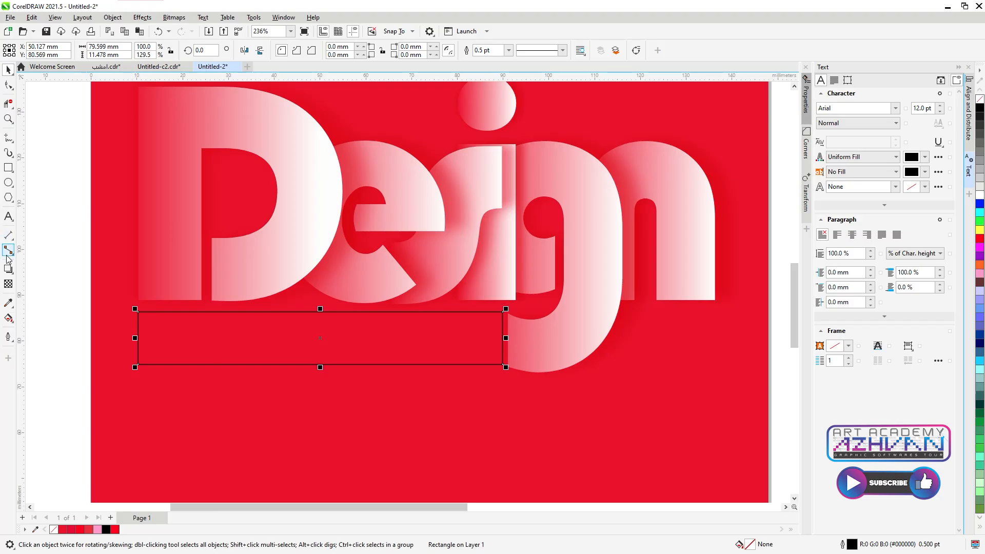
pyautogui.click(9, 303)
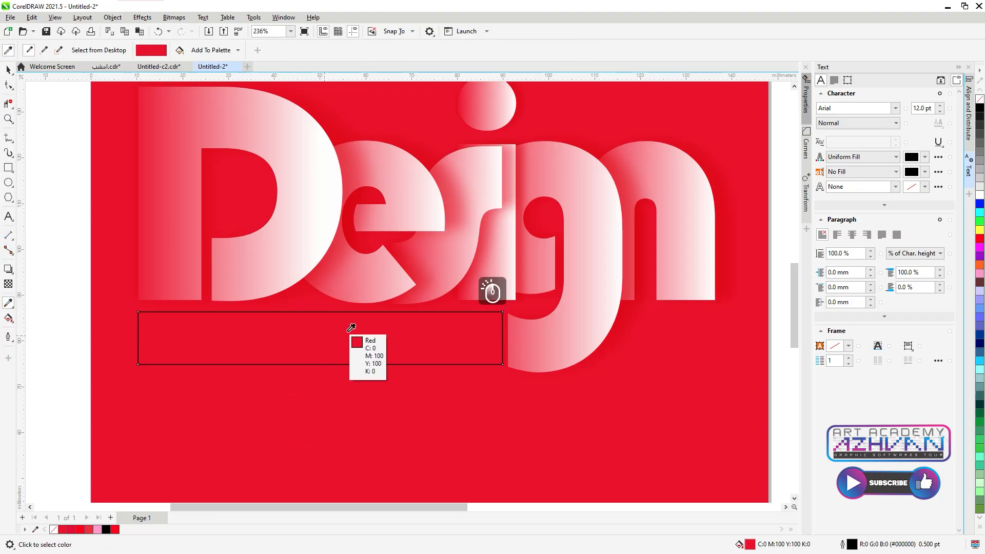
pyautogui.press('space')
pyautogui.rightClick(979, 99)
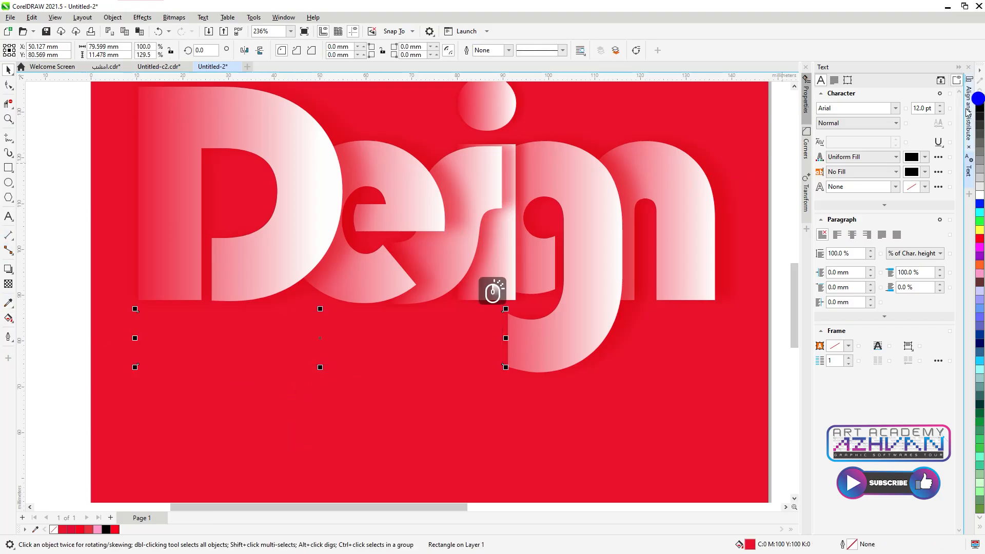
# Step: Add the text "GRAPHIC" on the red page below the "Design" lettering and set its font to Bauhaus 93
pyautogui.click(8, 215)
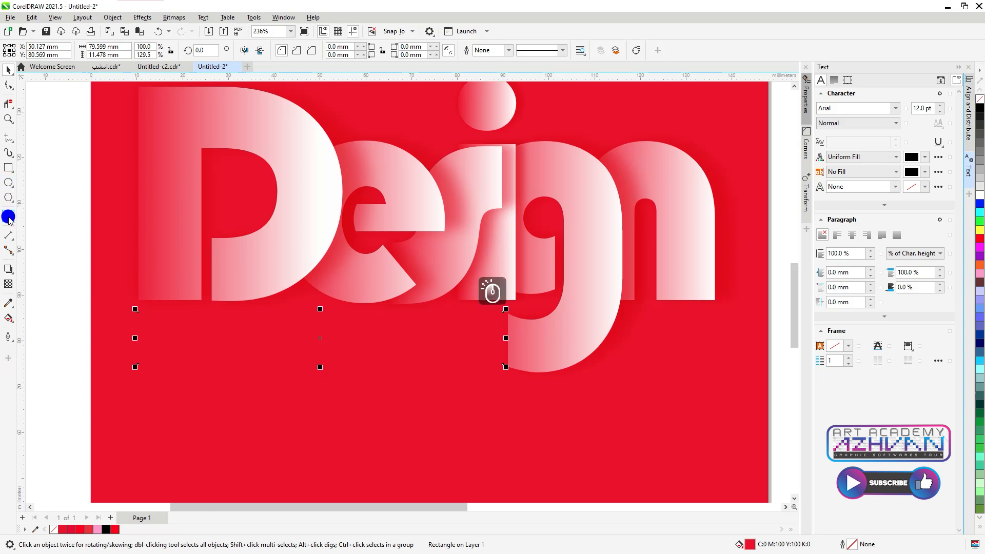
pyautogui.click(264, 434)
pyautogui.write('G')
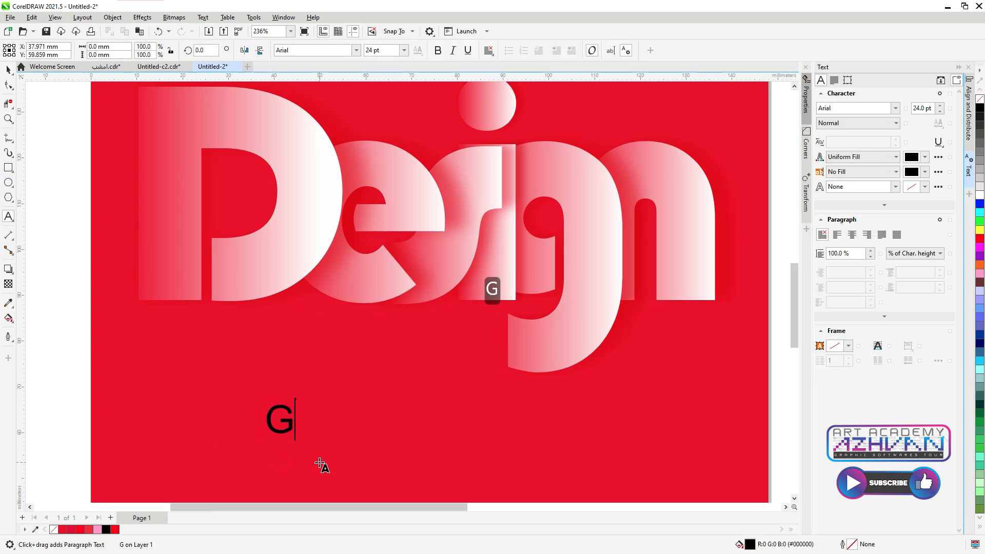
pyautogui.write('A')
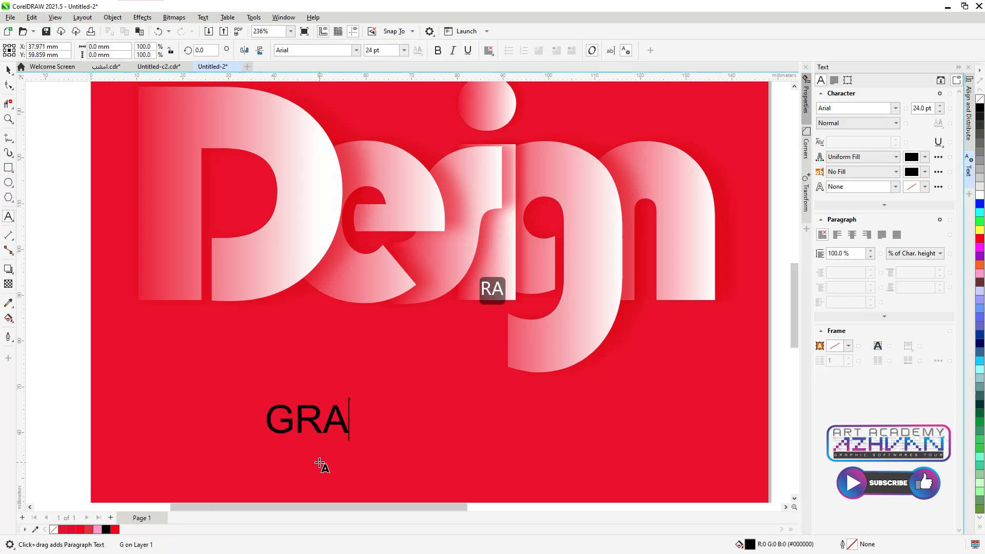
pyautogui.write('PHIC')
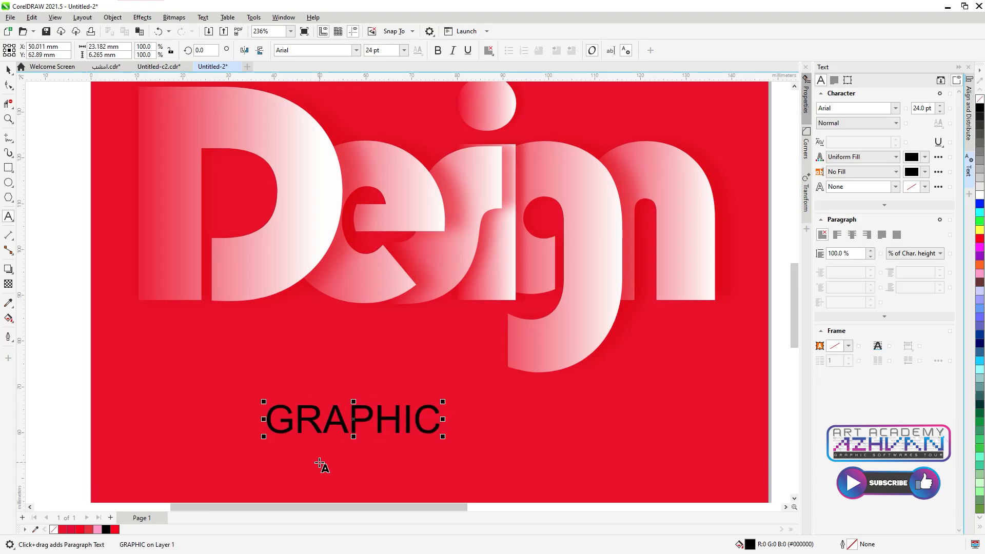
pyautogui.hotkey('ctrl', 'a')
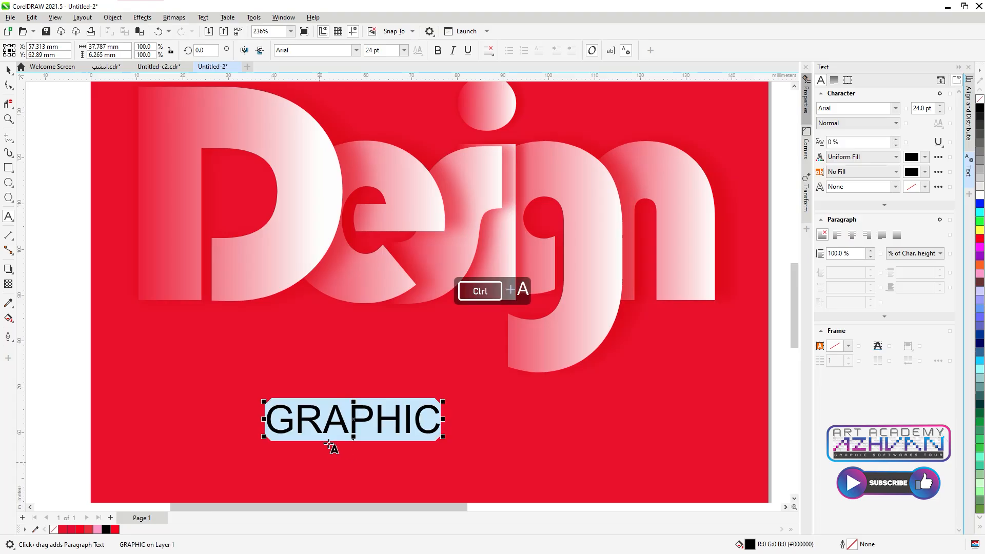
pyautogui.click(356, 50)
pyautogui.click(341, 79)
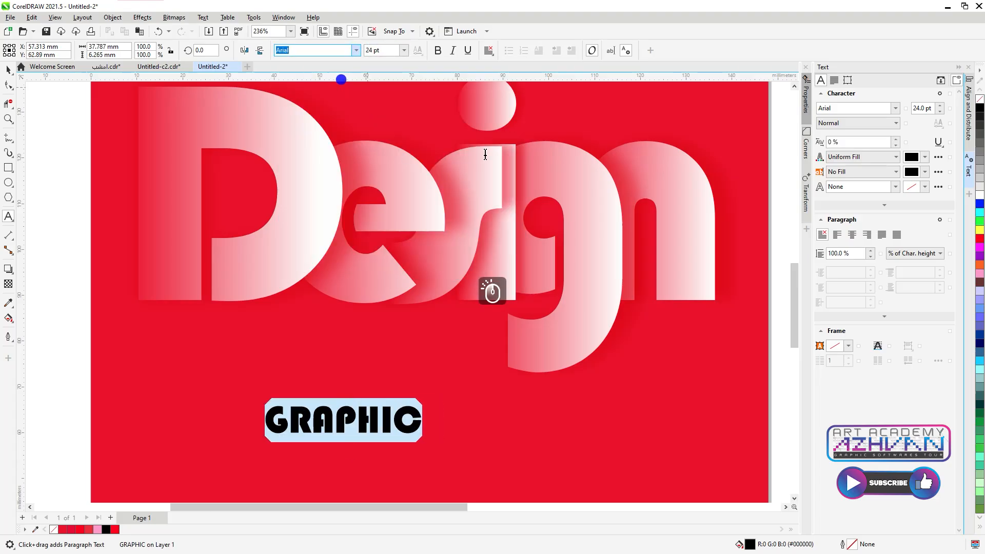
# Step: Move the "GRAPHIC" text onto the red rectangle and fill that rectangle with the text's black
pyautogui.click(8, 69)
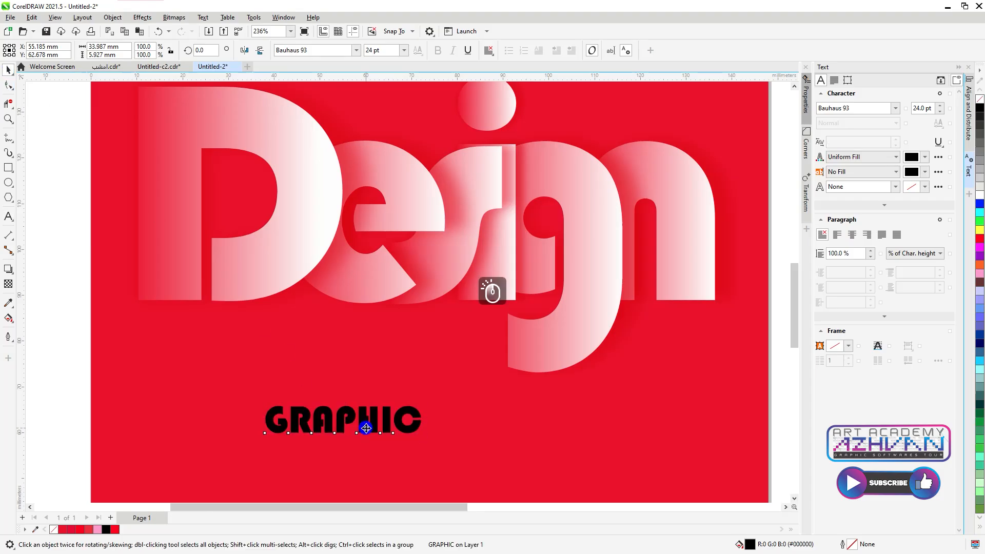
pyautogui.moveTo(364, 427); pyautogui.dragTo(288, 344)
pyautogui.click(395, 349)
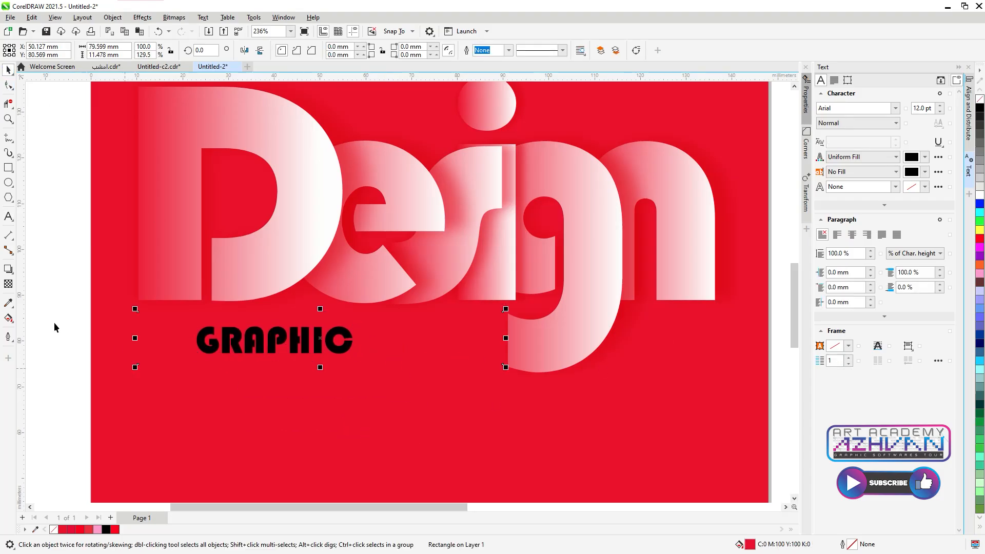
pyautogui.click(8, 303)
pyautogui.click(337, 344)
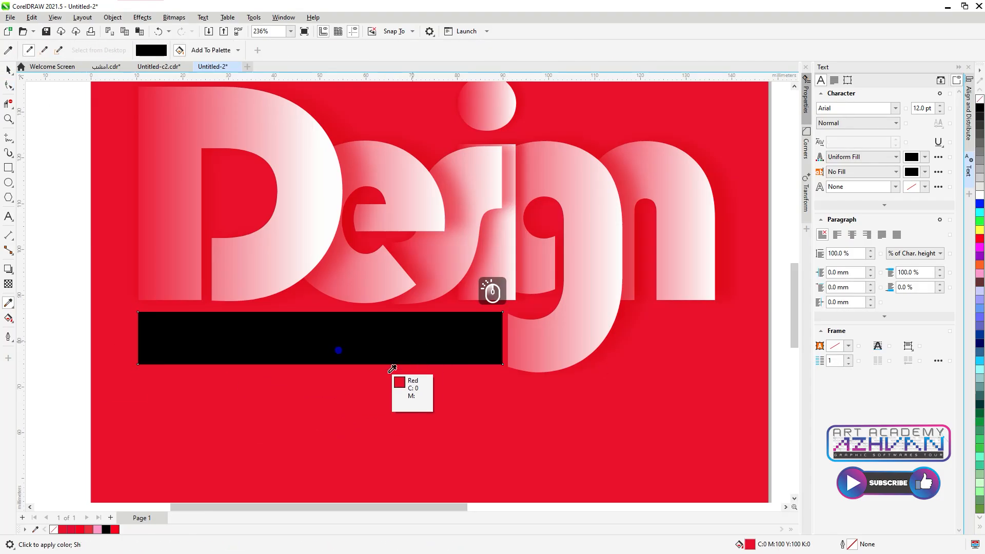
pyautogui.press('space')
pyautogui.moveTo(136, 446); pyautogui.dragTo(370, 309)
pyautogui.hotkey('ctrl', 'z')
pyautogui.moveTo(106, 424); pyautogui.dragTo(229, 385)
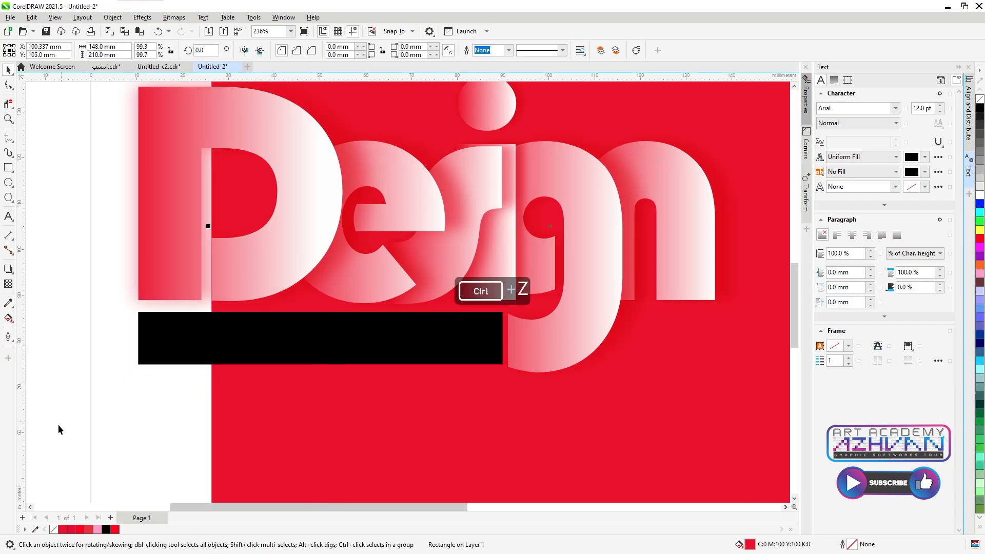
pyautogui.hotkey('ctrl', 'z')
# Step: Bring the "GRAPHIC" text out below the black strip and fill it with the background red (C0 M100 Y100 K0)
pyautogui.moveTo(64, 434); pyautogui.dragTo(444, 295)
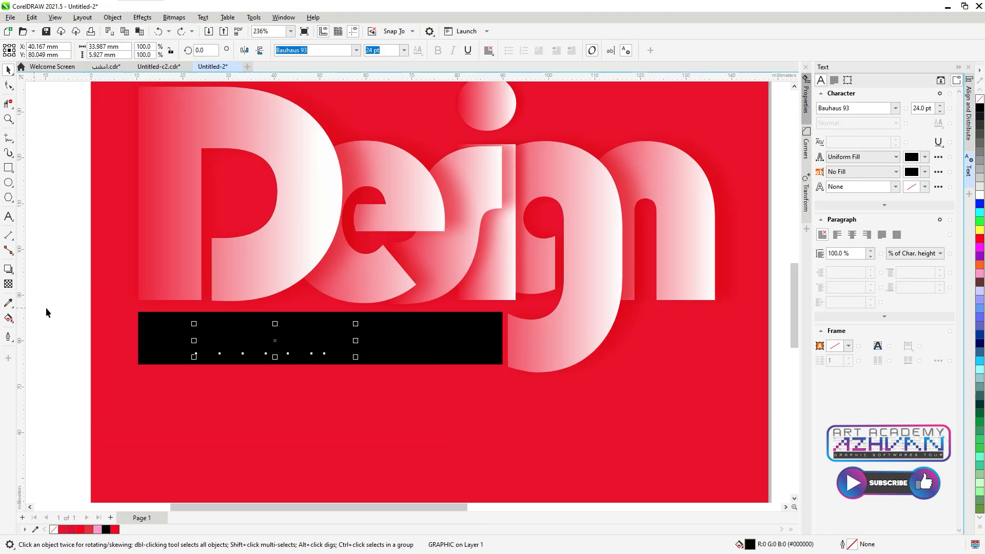
pyautogui.moveTo(280, 342); pyautogui.dragTo(283, 387)
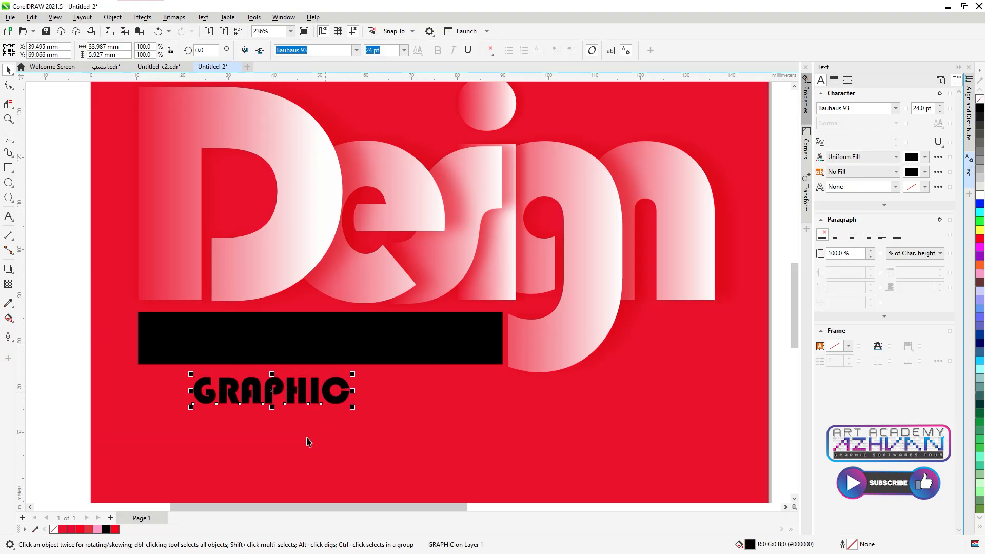
pyautogui.click(8, 302)
pyautogui.scroll(4, 287, 405)
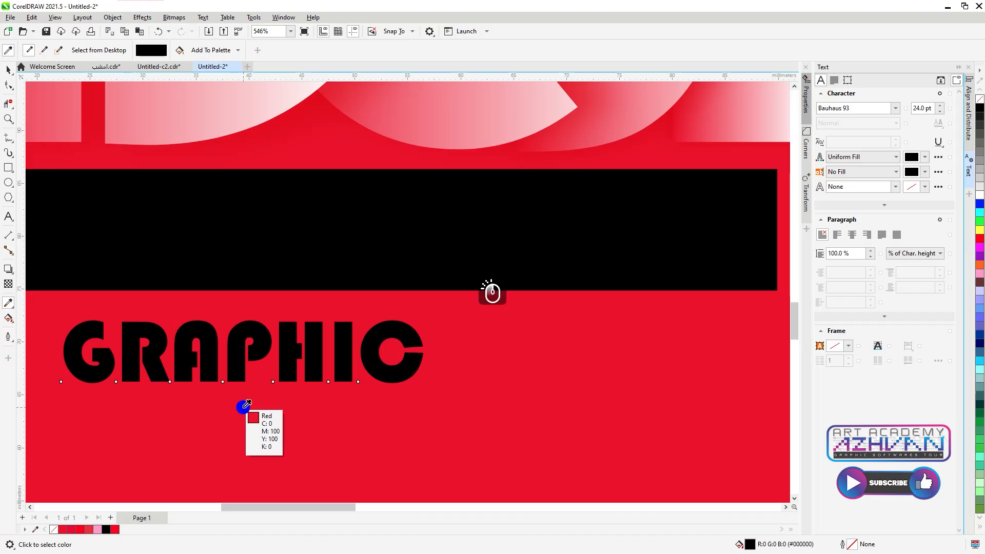
pyautogui.click(237, 366)
pyautogui.scroll(-7, 357, 405)
pyautogui.press('space')
# Step: Place the red "GRAPHIC" text at the left end of the black strip and enlarge it to about 68 mm wide
pyautogui.moveTo(314, 385); pyautogui.dragTo(269, 339)
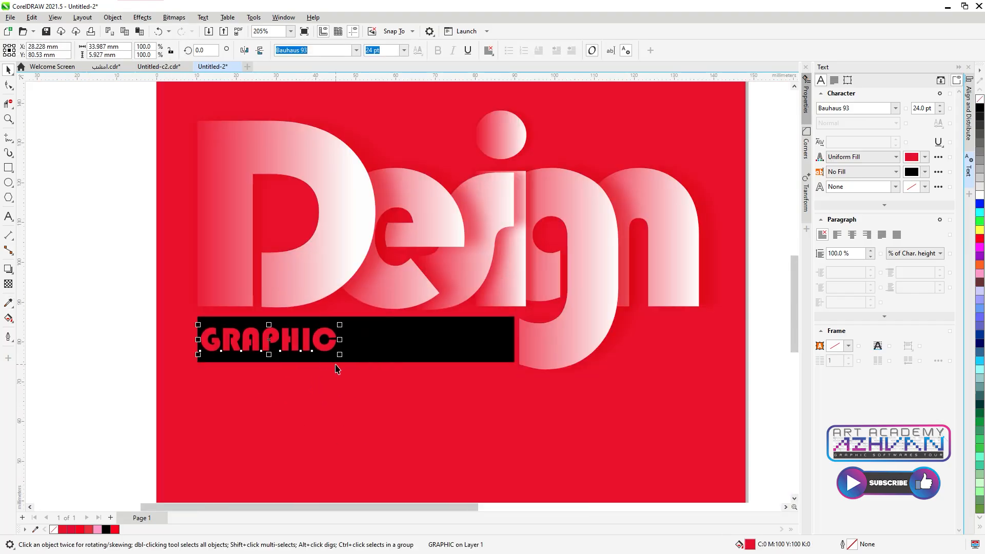
pyautogui.moveTo(340, 355); pyautogui.dragTo(462, 377)
pyautogui.click(419, 353)
pyautogui.moveTo(420, 347); pyautogui.dragTo(472, 373)
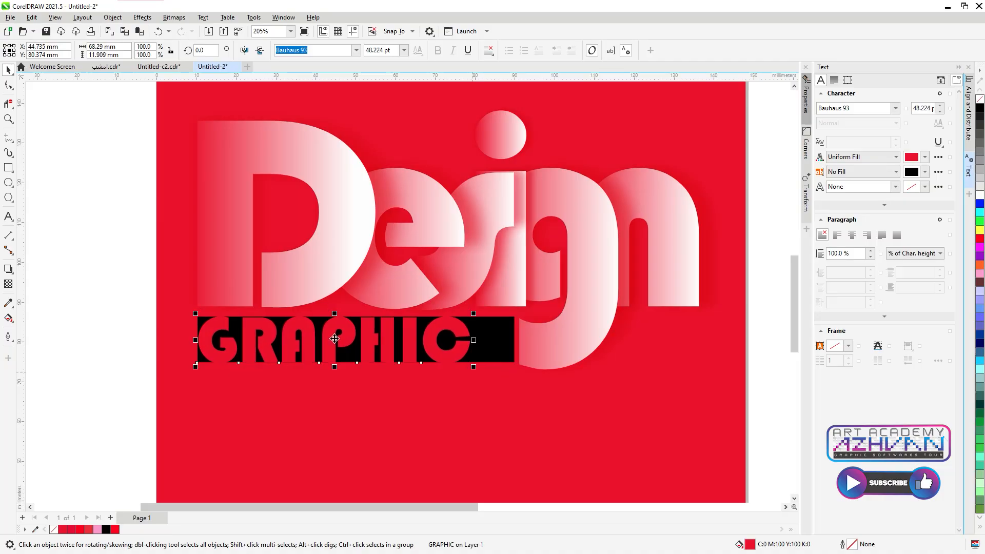
# Step: Set the character spacing of the "GRAPHIC" text to 50%
pyautogui.click(9, 216)
pyautogui.doubleClick(361, 351)
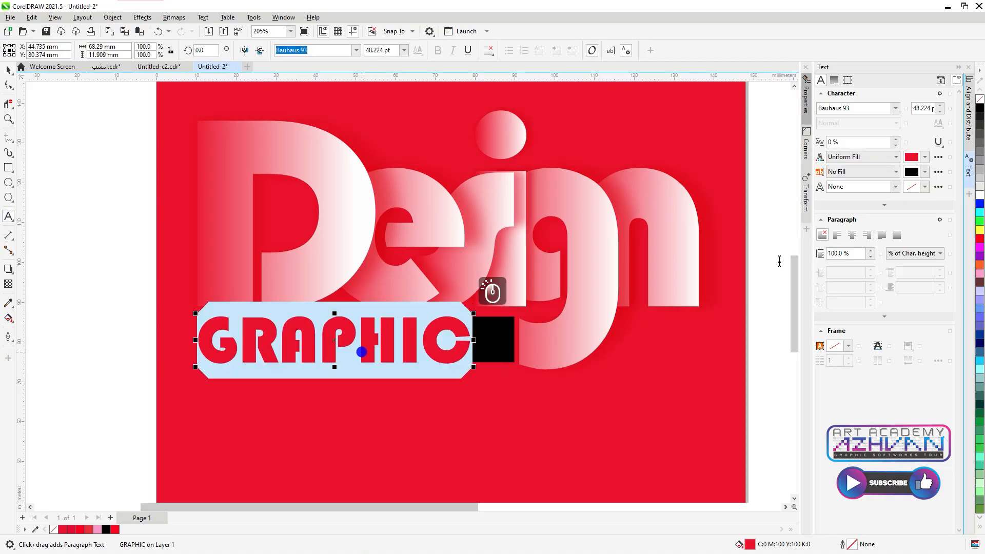
pyautogui.click(897, 139)
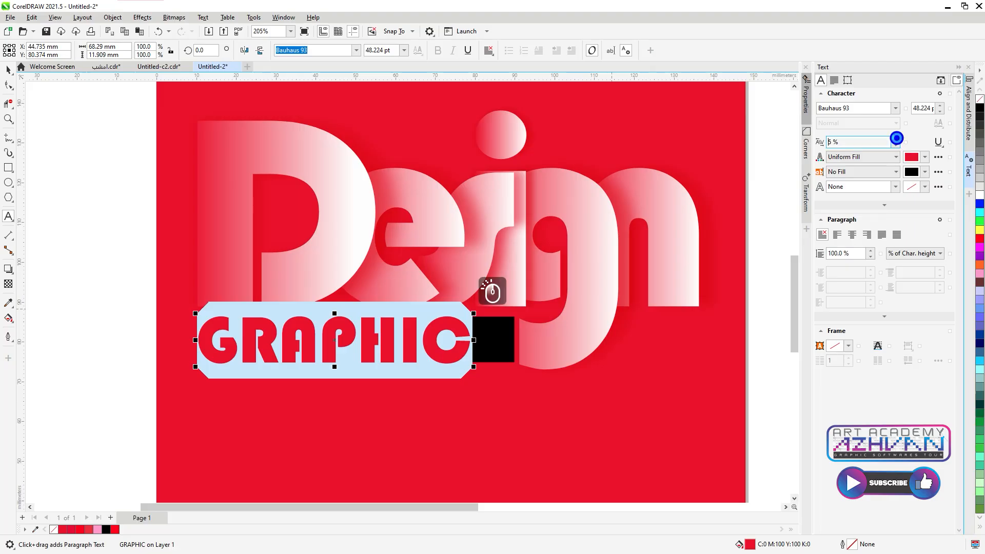
pyautogui.click(897, 138)
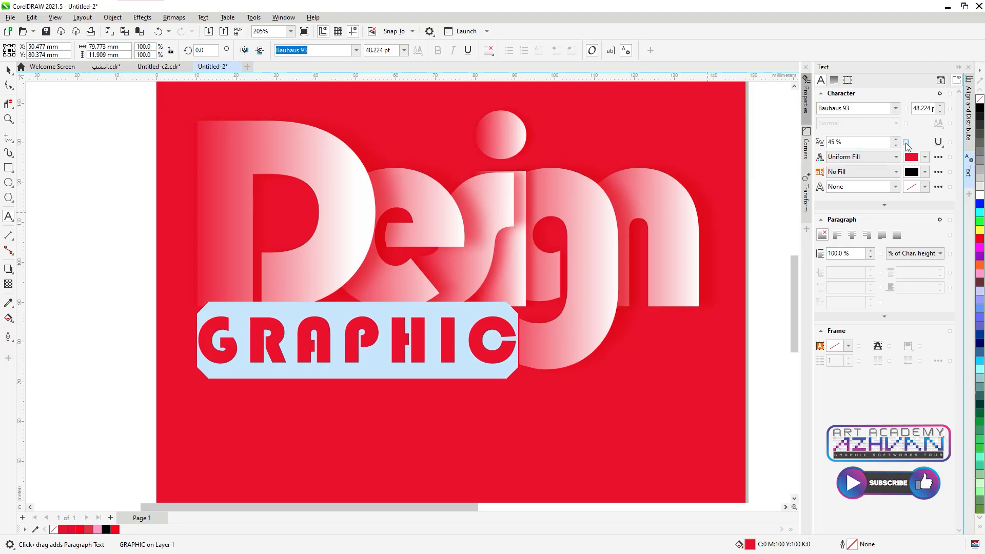
pyautogui.click(896, 139)
# Step: Nudge the "GRAPHIC" text about 1 mm left and slightly up to line it up with the black strip
pyautogui.click(7, 72)
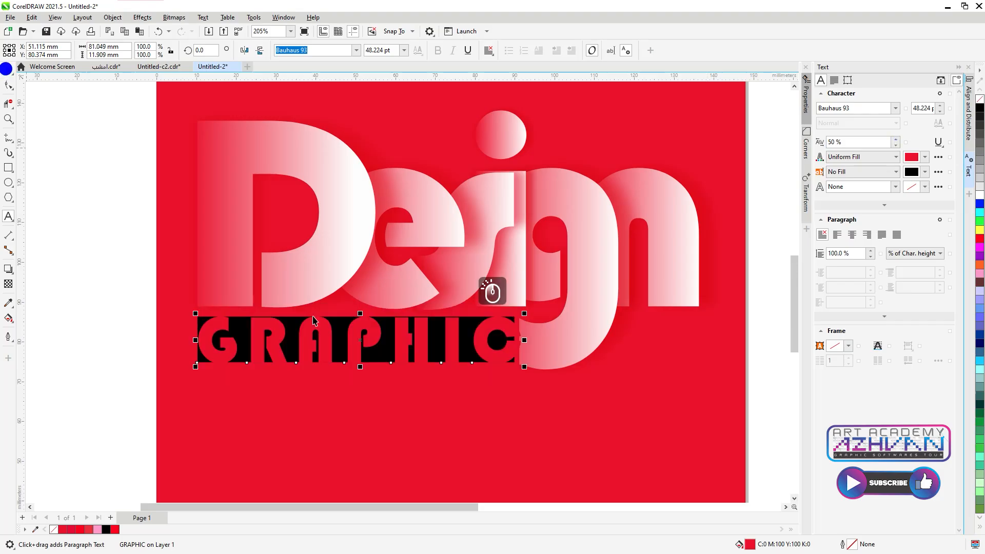
pyautogui.press('Left')
pyautogui.press('Left')
pyautogui.press('Left')
pyautogui.press('Left')
pyautogui.press('Left')
pyautogui.press('Left')
pyautogui.press('Left')
pyautogui.press('Left')
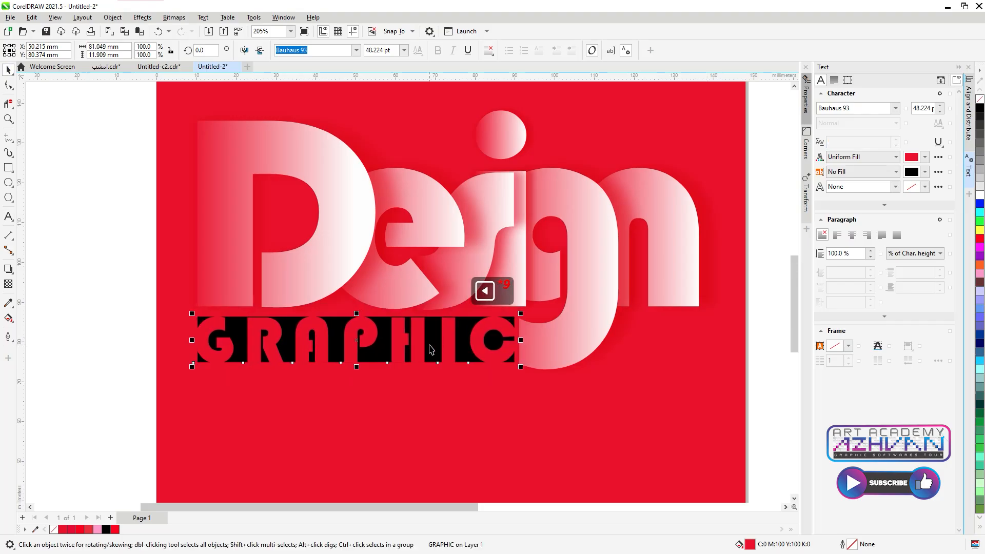
pyautogui.press('Up')
# Step: Enlarge the "GRAPHIC" text to about 82.5 mm wide so it spans the black strip, nudging it left to fit
pyautogui.moveTo(521, 370); pyautogui.dragTo(522, 368)
pyautogui.press('Left')
pyautogui.press('Left')
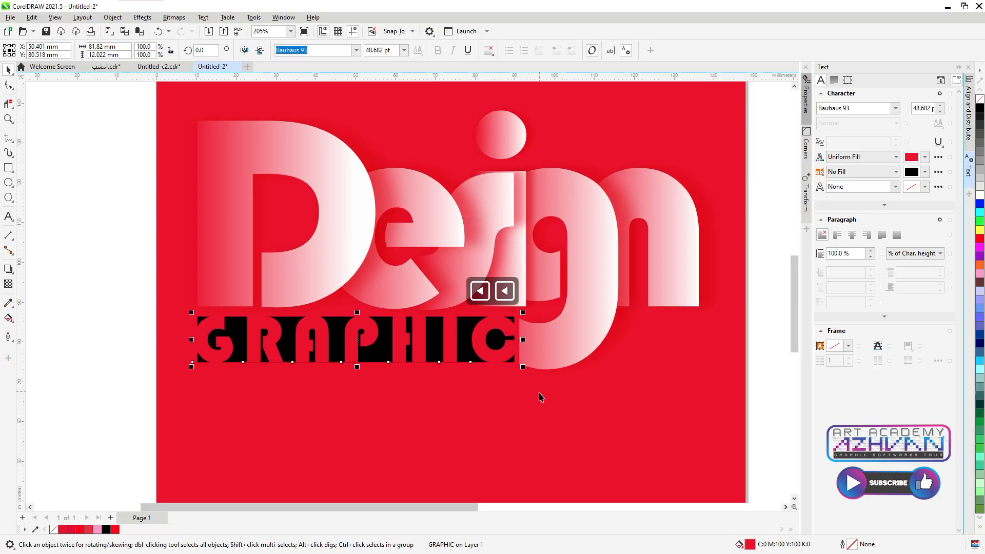
pyautogui.scroll(-1, 536, 394)
pyautogui.scroll(2, 488, 369)
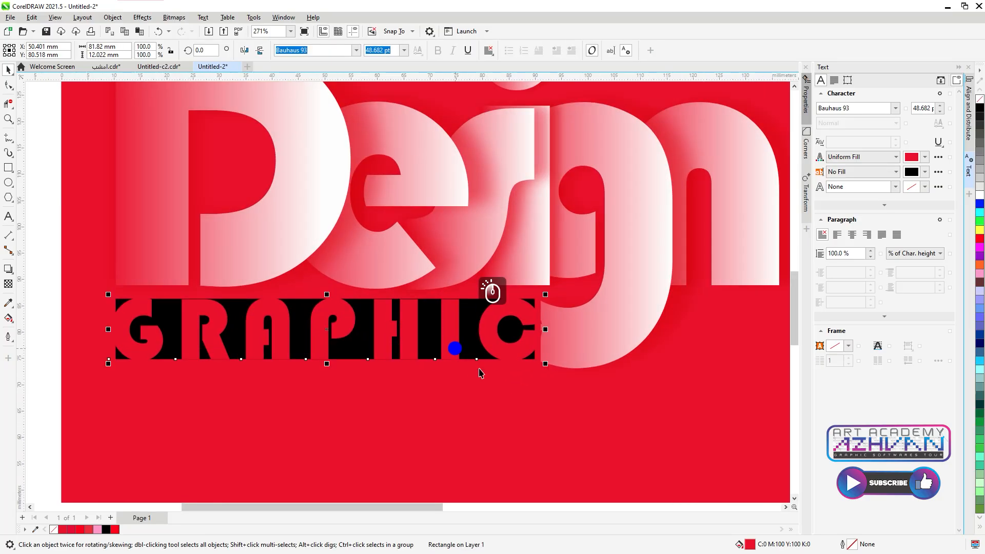
pyautogui.moveTo(544, 364); pyautogui.dragTo(549, 364)
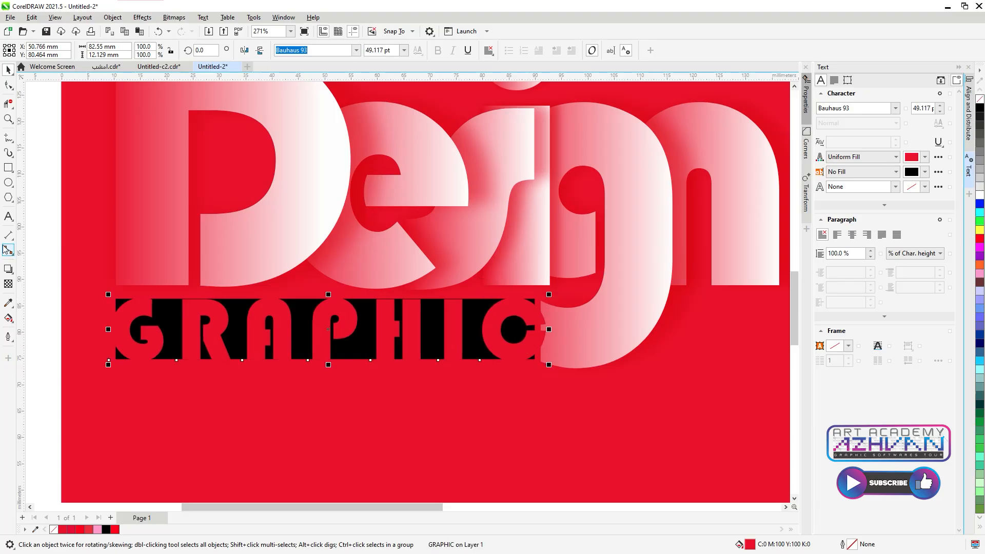
# Step: Reduce the character spacing of the "GRAPHIC" text to 45%
pyautogui.click(9, 216)
pyautogui.doubleClick(247, 320)
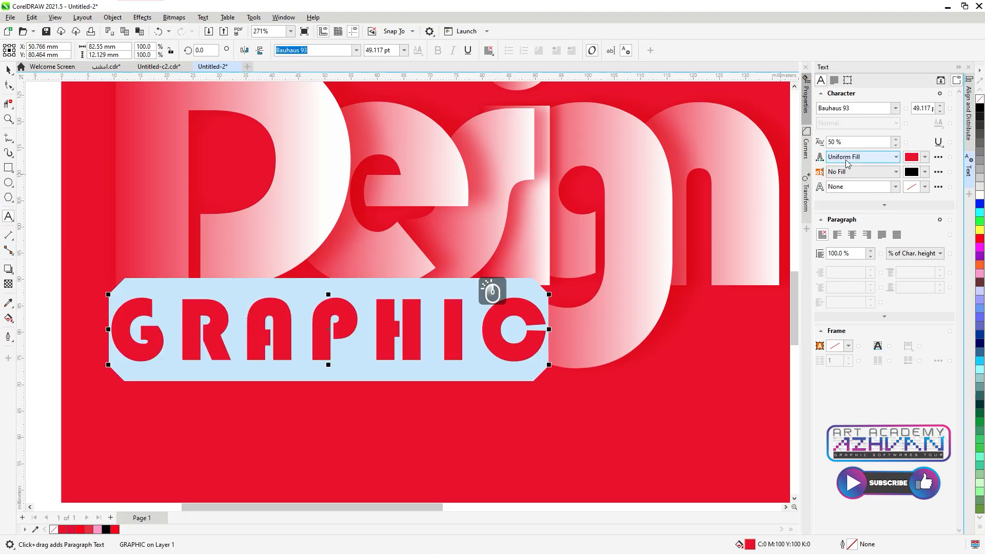
pyautogui.click(896, 147)
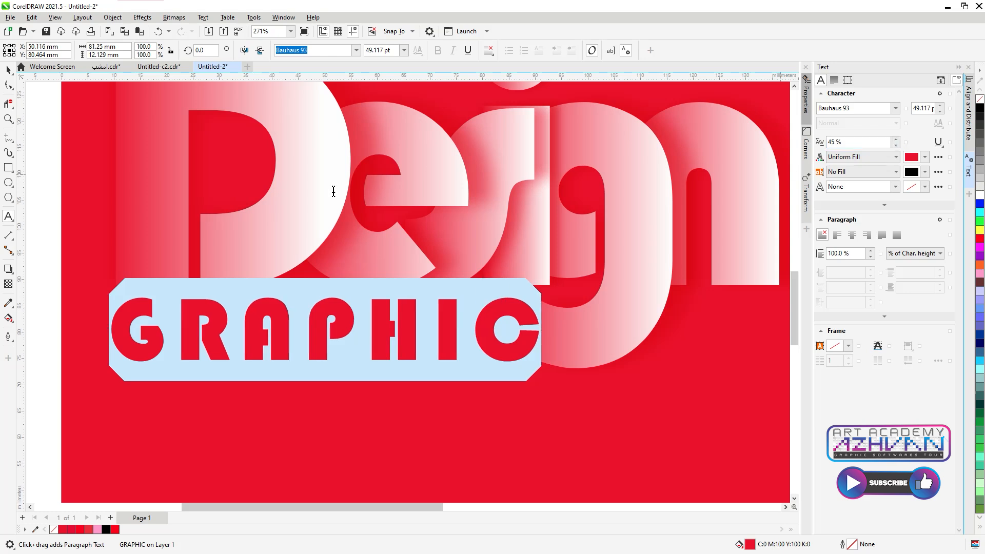
pyautogui.click(8, 72)
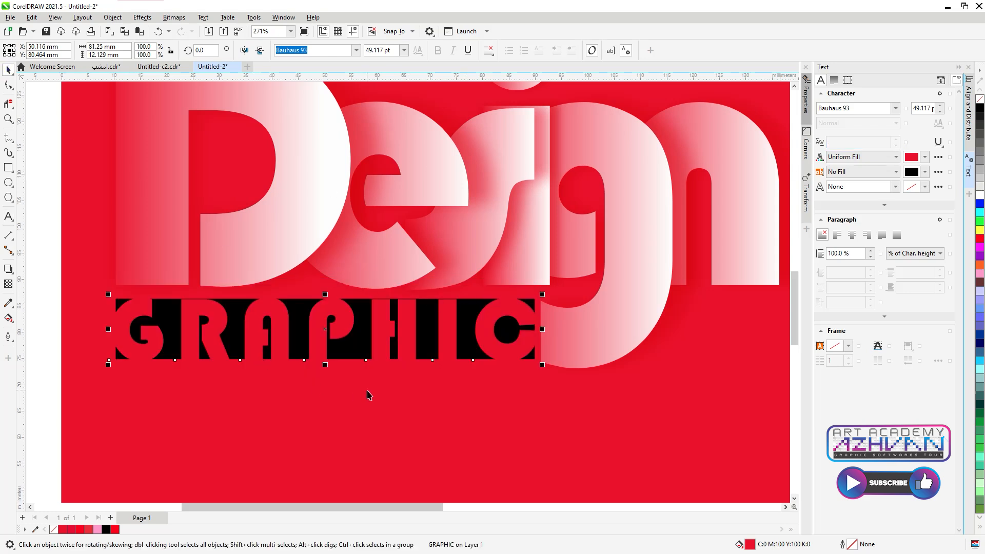
# Step: Draw a circle about 129 mm in diameter on the empty area left of the posters and shift it slightly towards them
pyautogui.scroll(-2, 372, 399)
pyautogui.click(376, 403)
pyautogui.scroll(-4, 376, 402)
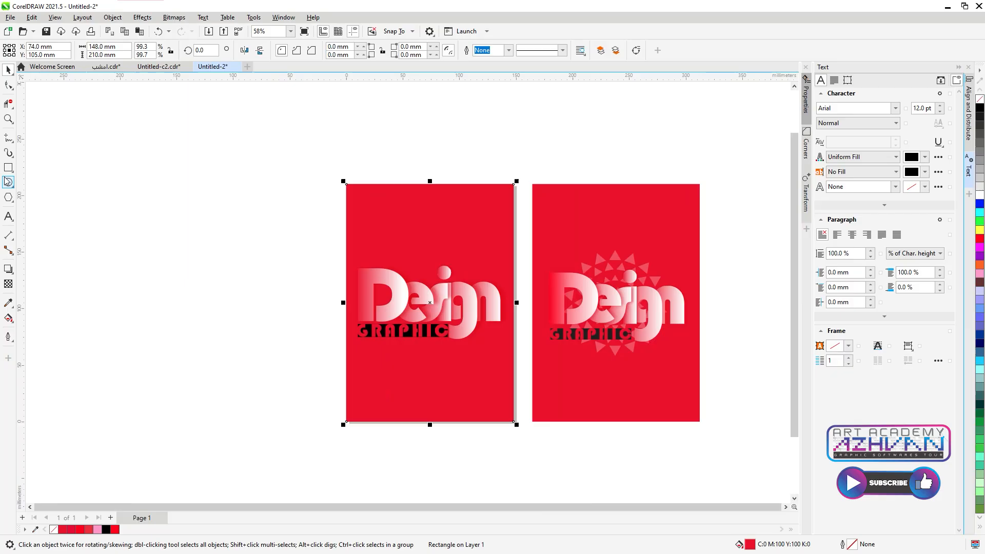
pyautogui.click(9, 182)
pyautogui.moveTo(96, 214); pyautogui.dragTo(246, 361)
pyautogui.click(9, 70)
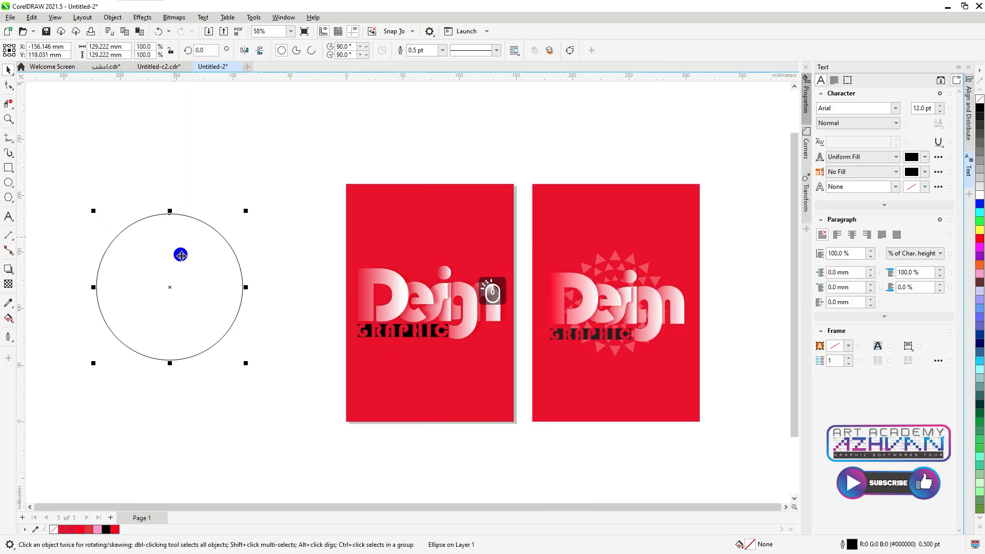
pyautogui.moveTo(180, 255); pyautogui.dragTo(215, 276)
# Step: Draw a three-sided polygon about 20 mm wide and 17.5 mm high and place it just above the circle
pyautogui.click(8, 183)
pyautogui.click(9, 197)
pyautogui.moveTo(189, 187); pyautogui.dragTo(235, 231)
pyautogui.click(304, 53)
pyautogui.click(304, 52)
pyautogui.scroll(2, 187, 163)
pyautogui.press('space')
pyautogui.moveTo(235, 262); pyautogui.dragTo(227, 293)
pyautogui.moveTo(267, 248); pyautogui.dragTo(230, 291)
# Step: Centre the triangle horizontally on the circle and lower it straight down until its base meets the circle's top
pyautogui.keyDown('shift'); pyautogui.click(239, 341); pyautogui.keyUp('shift')
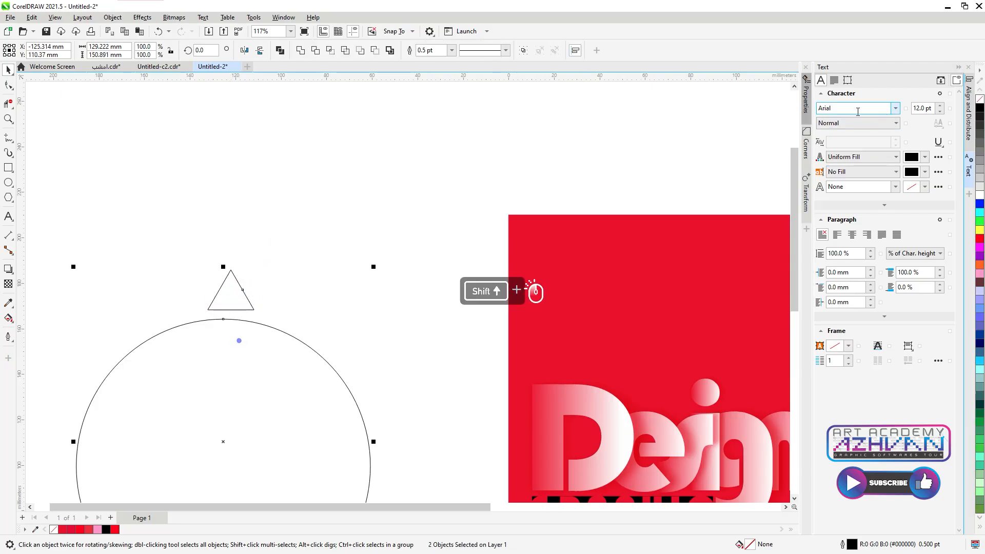
pyautogui.click(969, 106)
pyautogui.click(838, 96)
pyautogui.click(231, 285)
pyautogui.scroll(3, 228, 298)
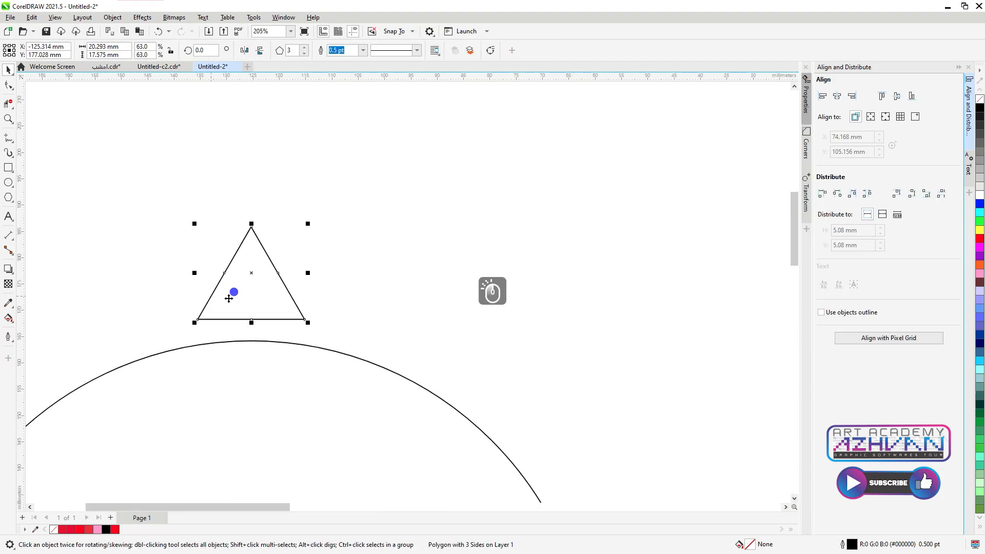
pyautogui.moveTo(249, 306); pyautogui.dragTo(247, 329)
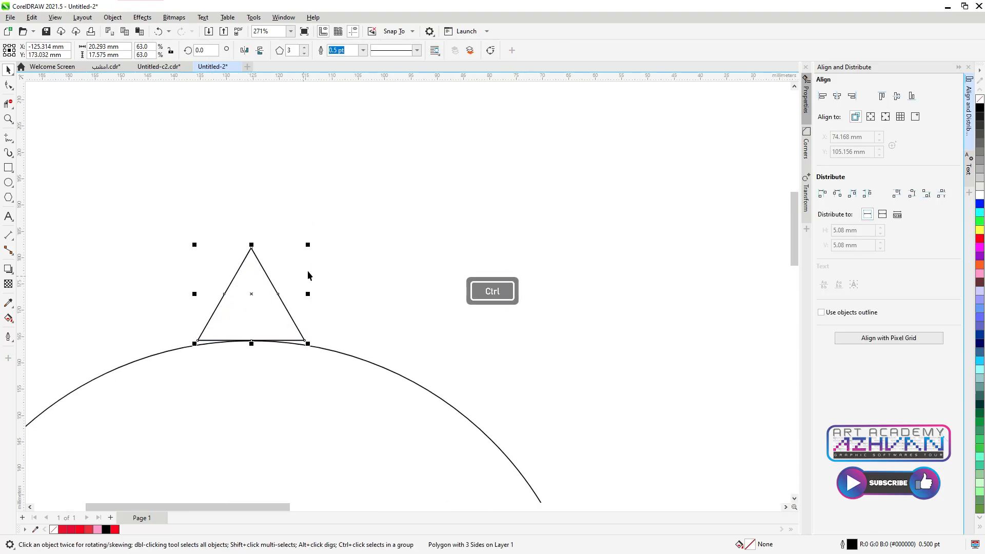
# Step: Fill the triangle with pink (R255 G153 B204) and remove its outline
pyautogui.scroll(-6, 308, 275)
pyautogui.scroll(-1, 385, 241)
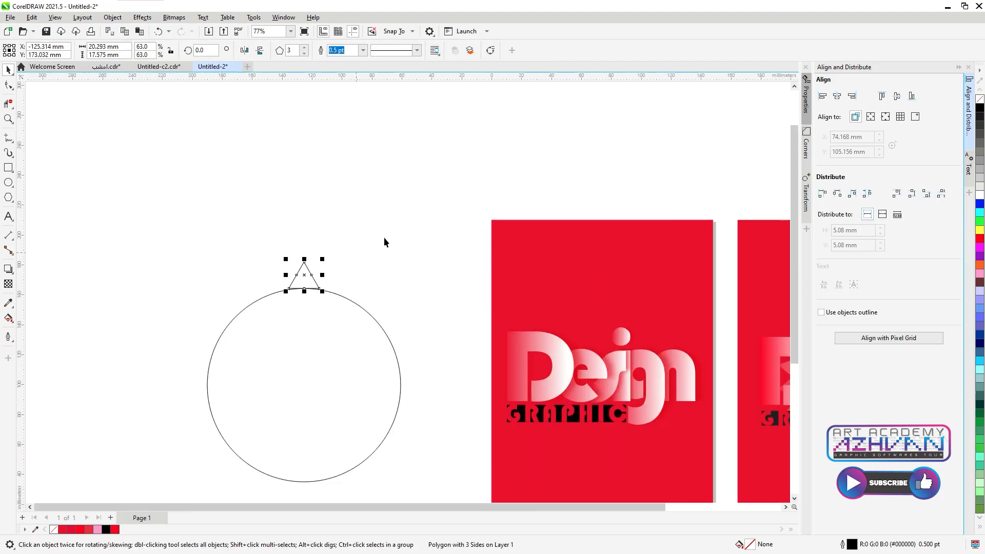
pyautogui.click(981, 275)
pyautogui.rightClick(979, 99)
pyautogui.scroll(1, 336, 316)
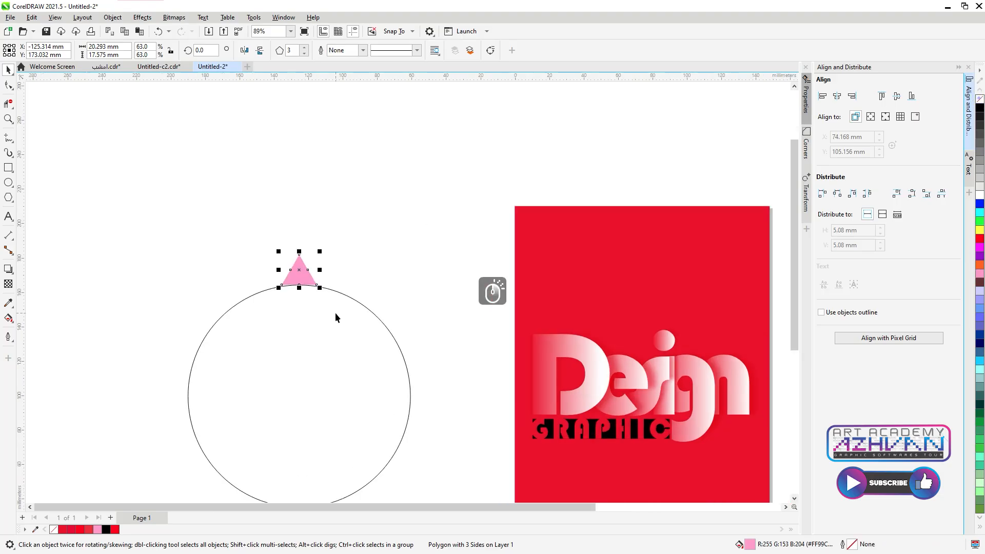
# Step: Try making ten copies of the triangle rotated in 40° steps about its own centre
pyautogui.click(958, 67)
pyautogui.click(952, 194)
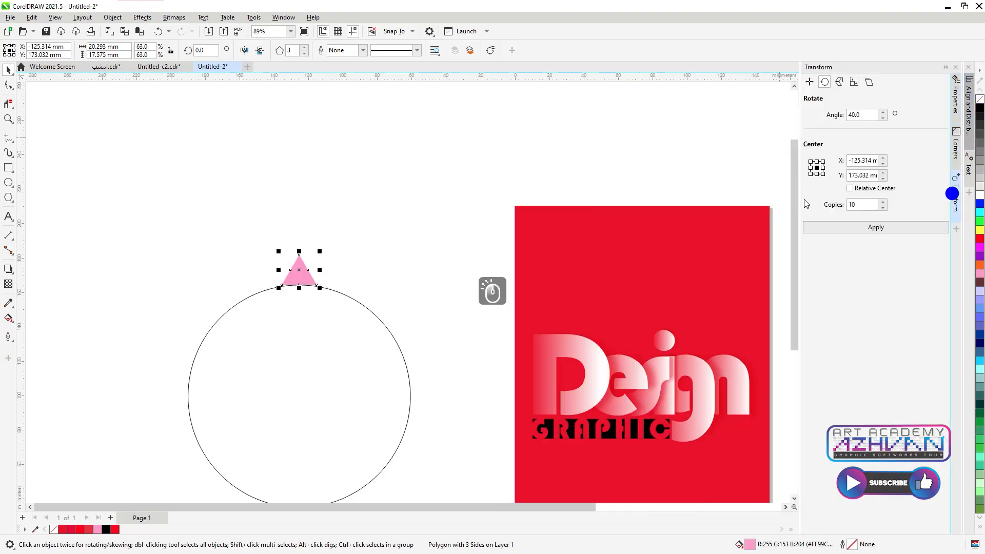
pyautogui.click(869, 114)
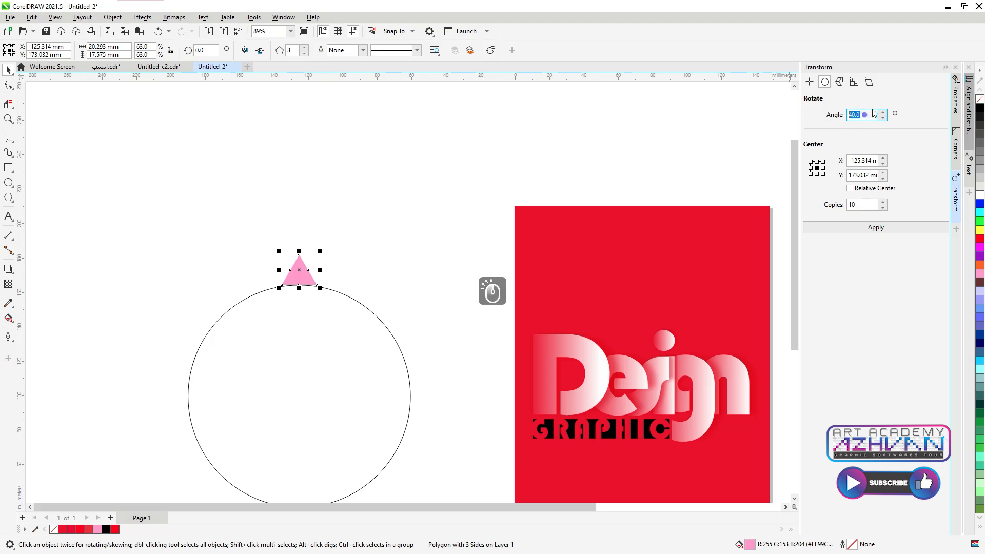
pyautogui.click(874, 228)
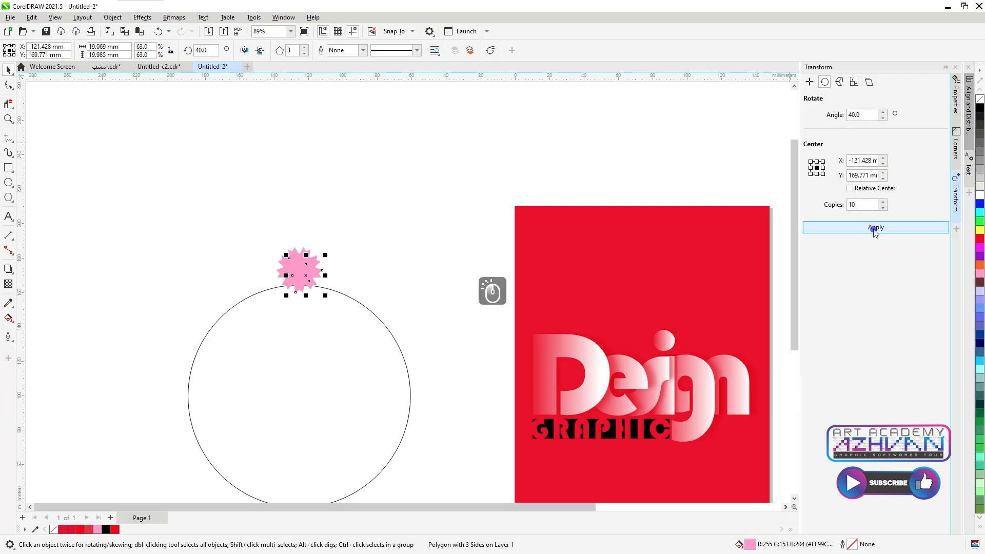
pyautogui.hotkey('ctrl', 'z')
# Step: Move the triangle's rotation centre to the centre of the circle and try ten copies at 40° around it
pyautogui.click(297, 273)
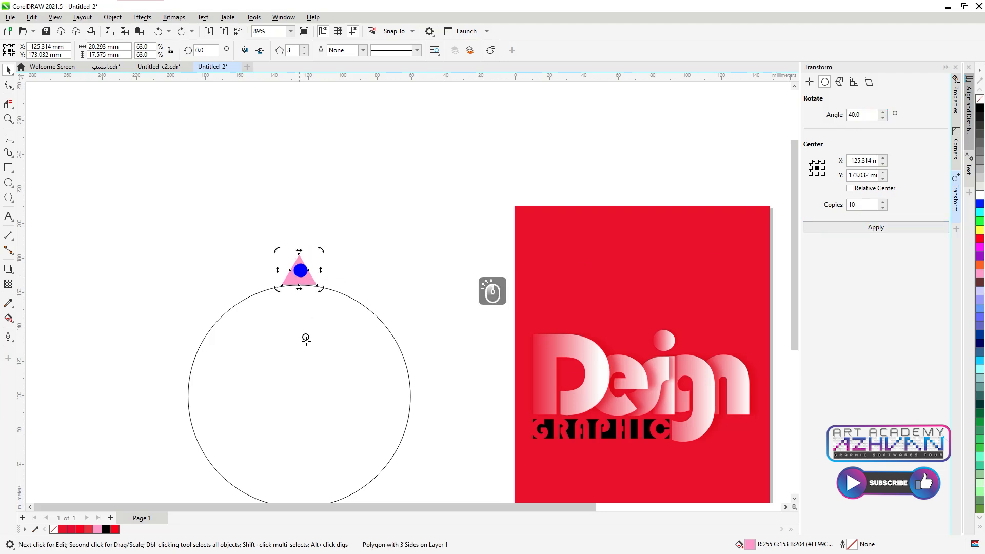
pyautogui.moveTo(297, 396); pyautogui.dragTo(299, 396)
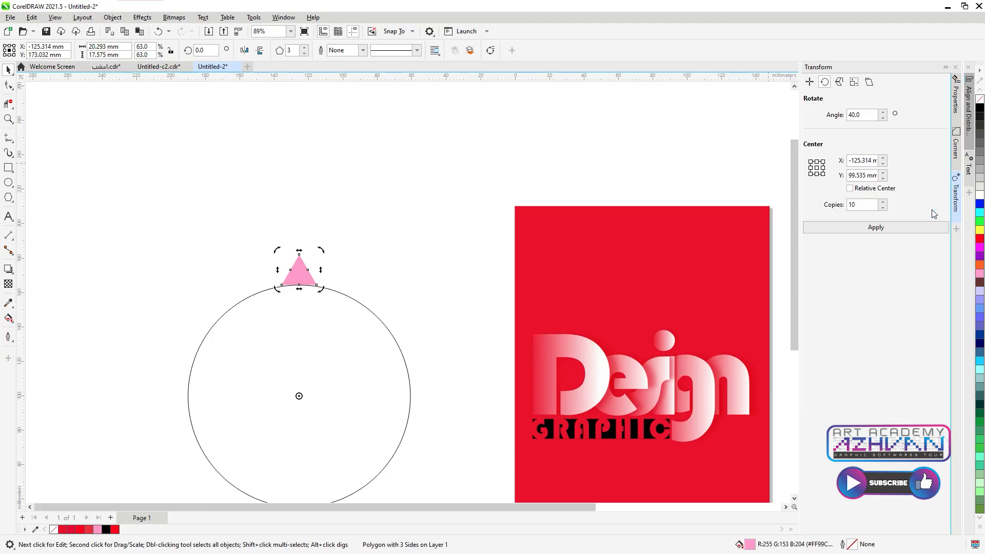
pyautogui.click(895, 227)
pyautogui.hotkey('ctrl', 'z')
# Step: Try making ten copies of the triangle in 15° steps around the circle's centre
pyautogui.doubleClick(862, 115)
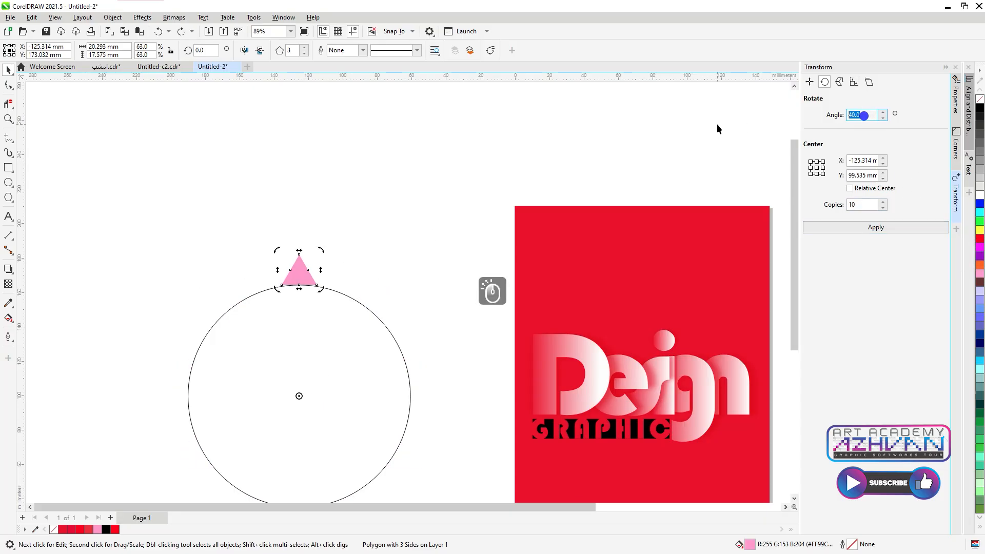
pyautogui.write('15')
pyautogui.click(870, 226)
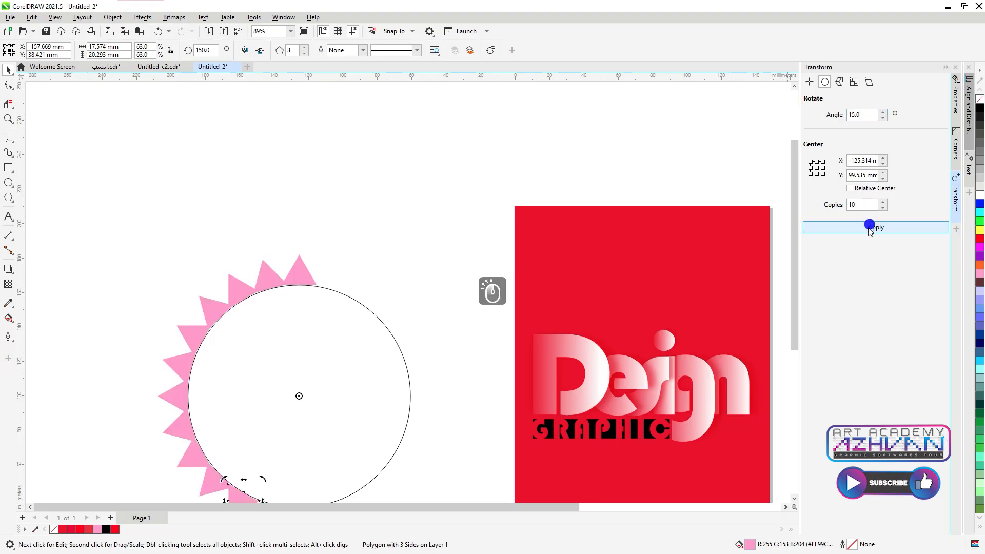
pyautogui.hotkey('ctrl', 'z')
# Step: Make ten copies of the triangle in 20° steps around the circle's centre and try adding ten more
pyautogui.click(882, 111)
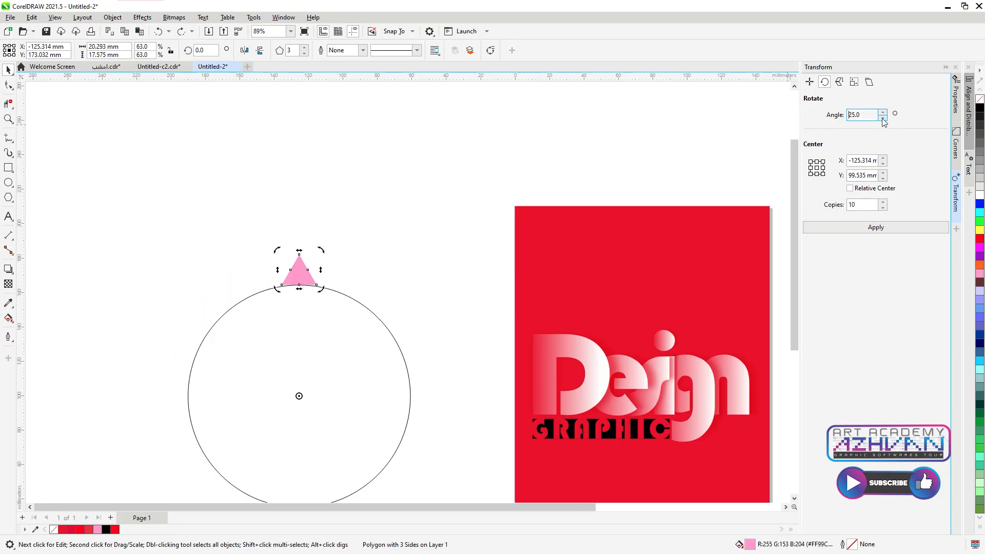
pyautogui.click(860, 227)
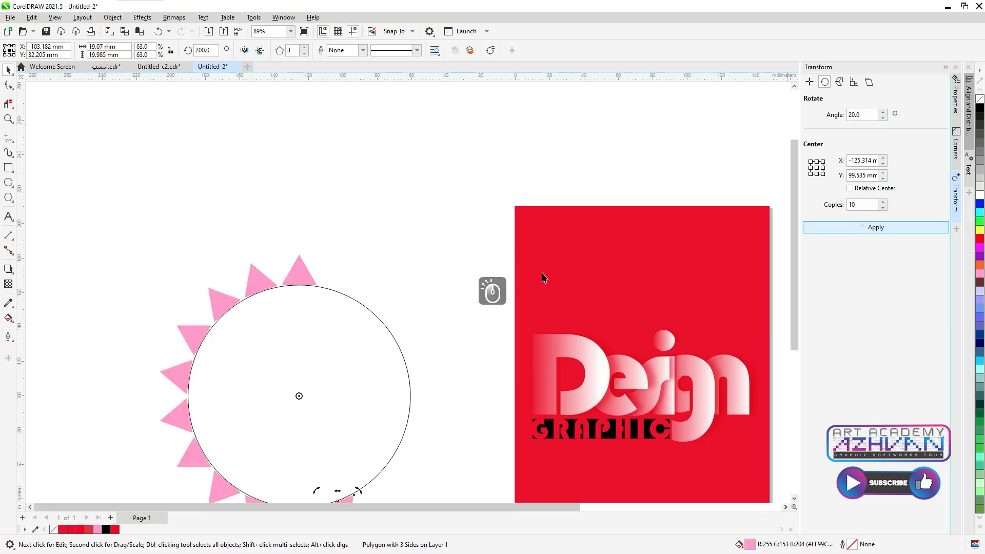
pyautogui.scroll(-1, 544, 277)
pyautogui.click(846, 227)
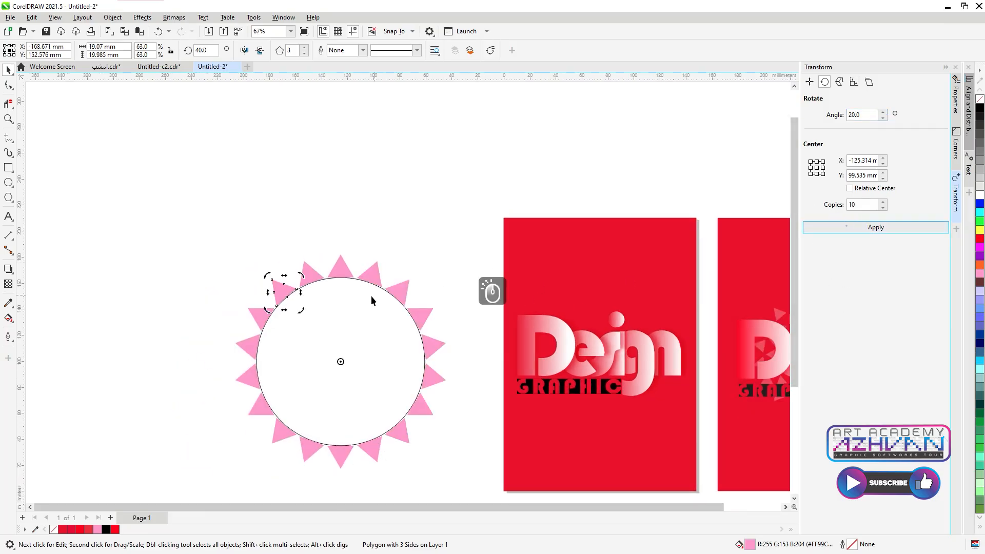
pyautogui.hotkey('ctrl', 'z')
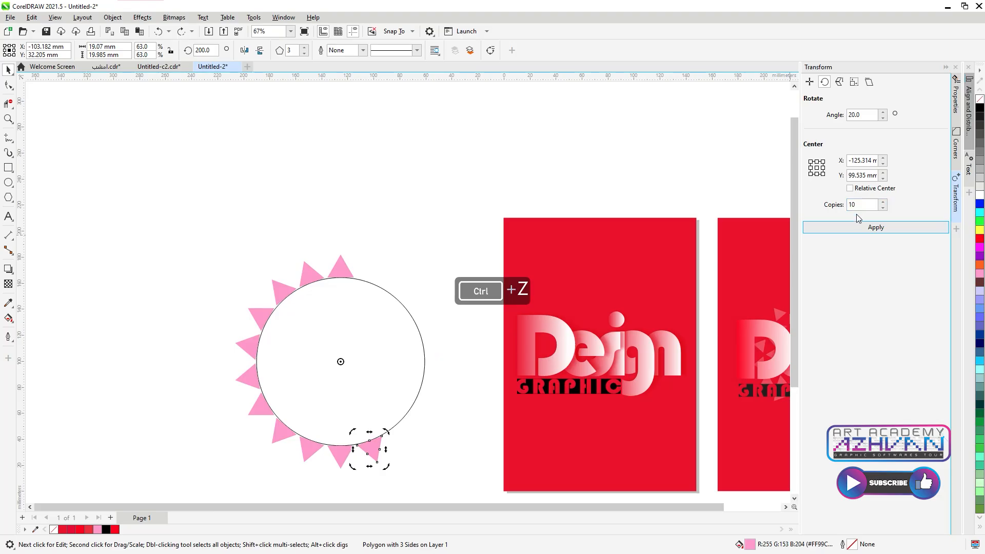
# Step: Complete the ring with seven more triangle copies in 20° steps around the same centre
pyautogui.click(882, 207)
pyautogui.click(875, 229)
pyautogui.hotkey('ctrl', 'z')
pyautogui.click(883, 207)
pyautogui.click(878, 229)
# Step: Delete the guide circle inside the ring of triangles
pyautogui.click(406, 247)
pyautogui.click(359, 359)
pyautogui.press('Delete')
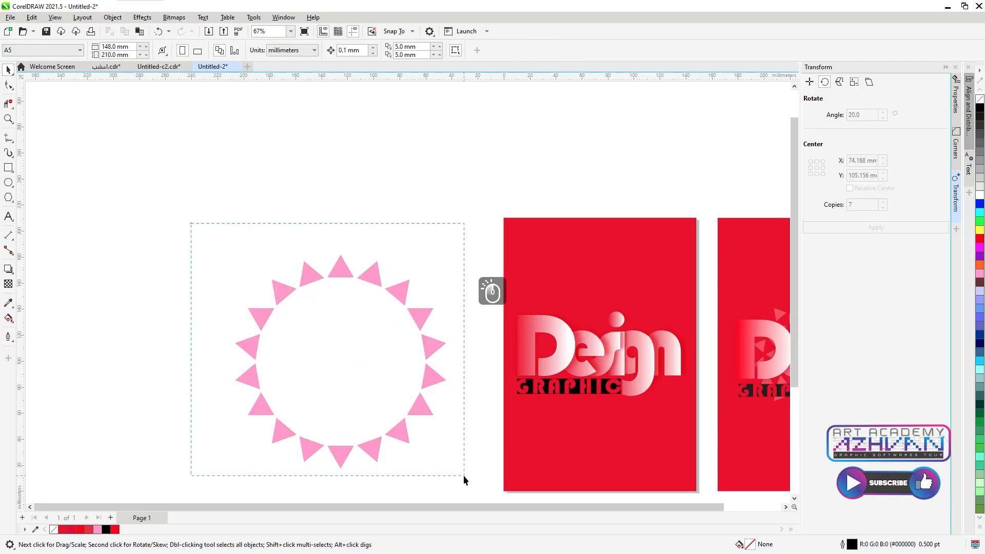
# Step: Add a copy of the whole triangle ring scaled to about 79% about its centre and rotated about 10° clockwise
pyautogui.moveTo(463, 475); pyautogui.dragTo(463, 476)
pyautogui.moveTo(450, 252); pyautogui.dragTo(442, 274)
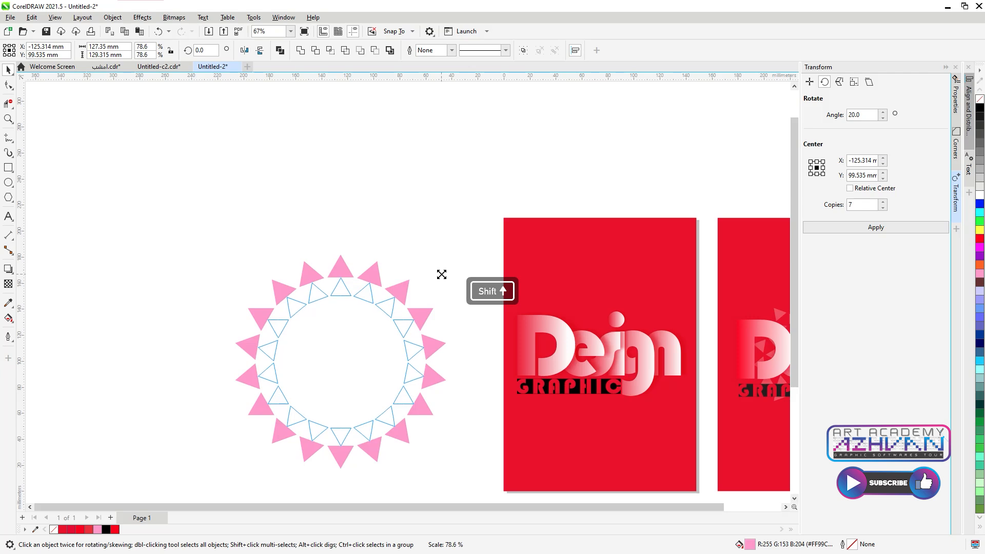
pyautogui.moveTo(442, 273); pyautogui.dragTo(437, 295)
pyautogui.click(393, 310)
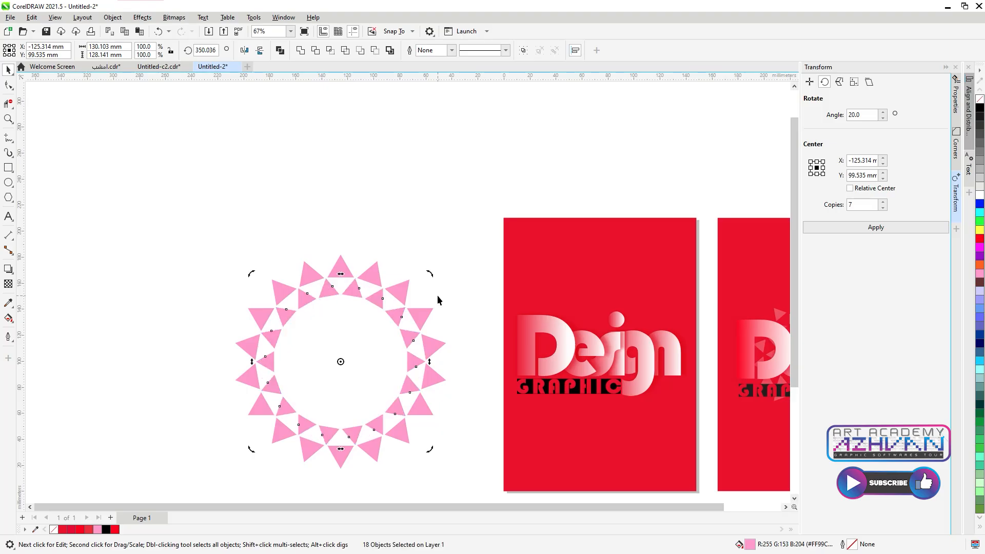
# Step: Repeat the scaled and rotated duplication three times to add smaller triangle rings towards the centre
pyautogui.hotkey('ctrl', 'd')
pyautogui.hotkey('ctrl', 'd')
pyautogui.hotkey('ctrl', 'd')
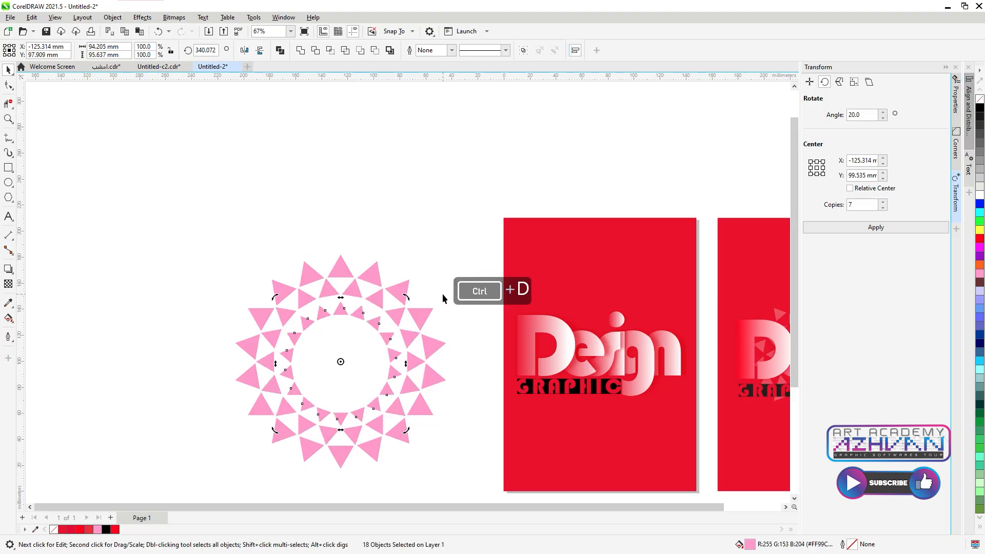
# Step: Group all the triangles of the five concentric rings
pyautogui.click(184, 228)
pyautogui.moveTo(187, 230); pyautogui.dragTo(435, 407)
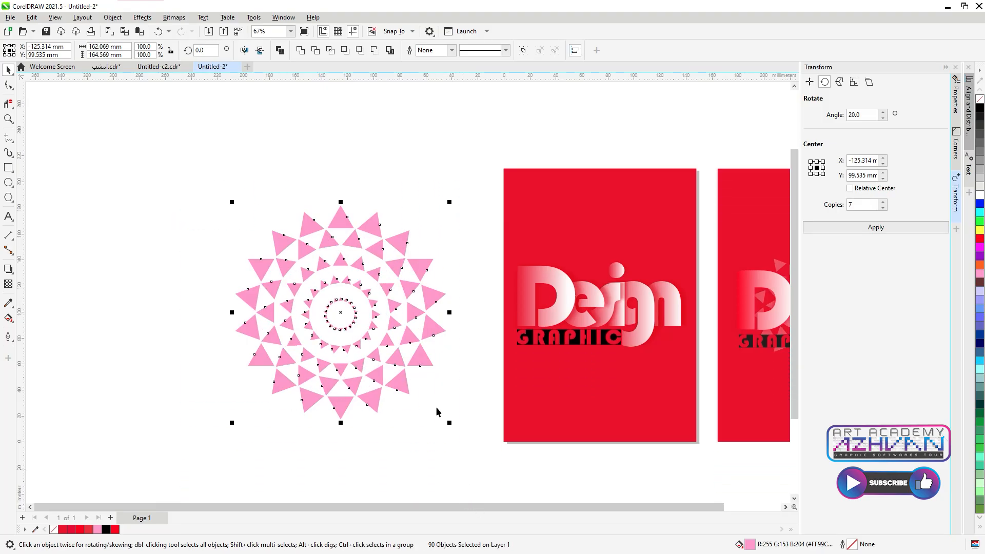
pyautogui.click(523, 50)
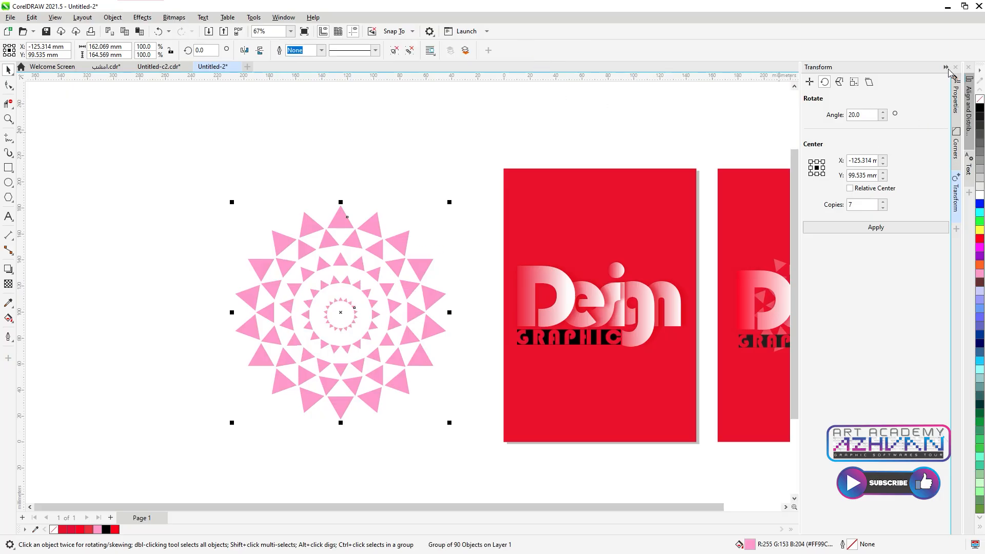
# Step: Apply a uniform transparency of 71 to the grouped triangle rings
pyautogui.click(955, 97)
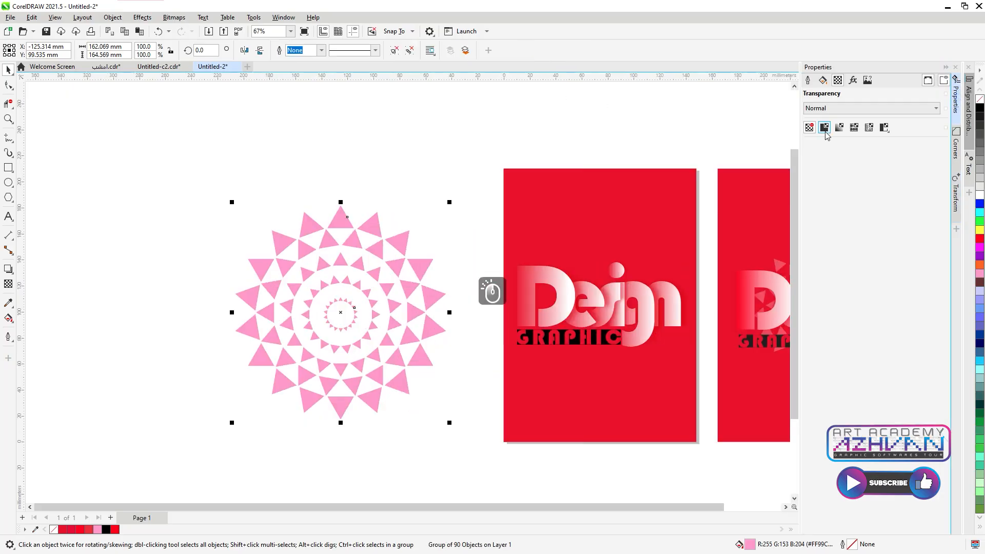
pyautogui.click(824, 128)
pyautogui.click(840, 220)
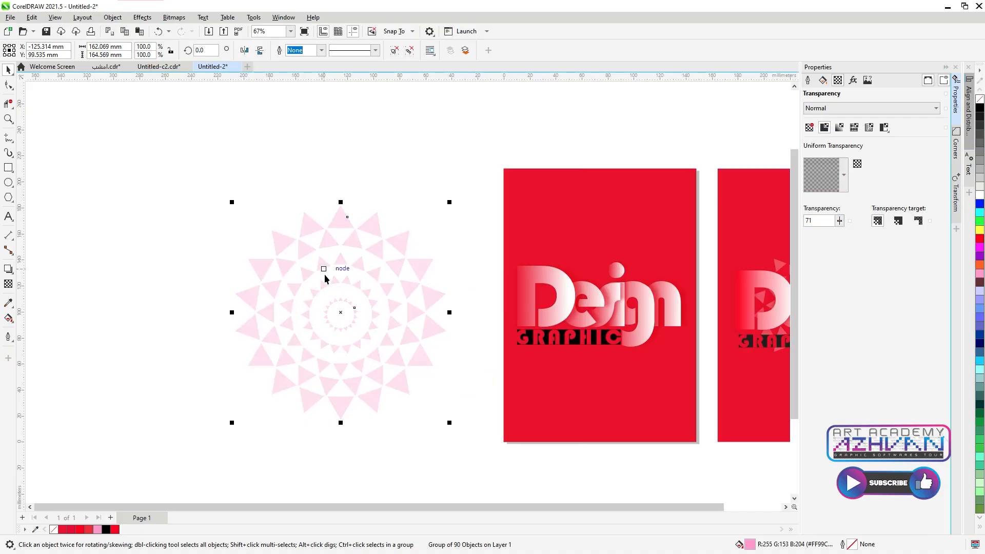
# Step: Move the triangle group onto the left poster over the "Design" lettering and scale it to about 102 mm wide and 104 mm high
pyautogui.click(341, 307)
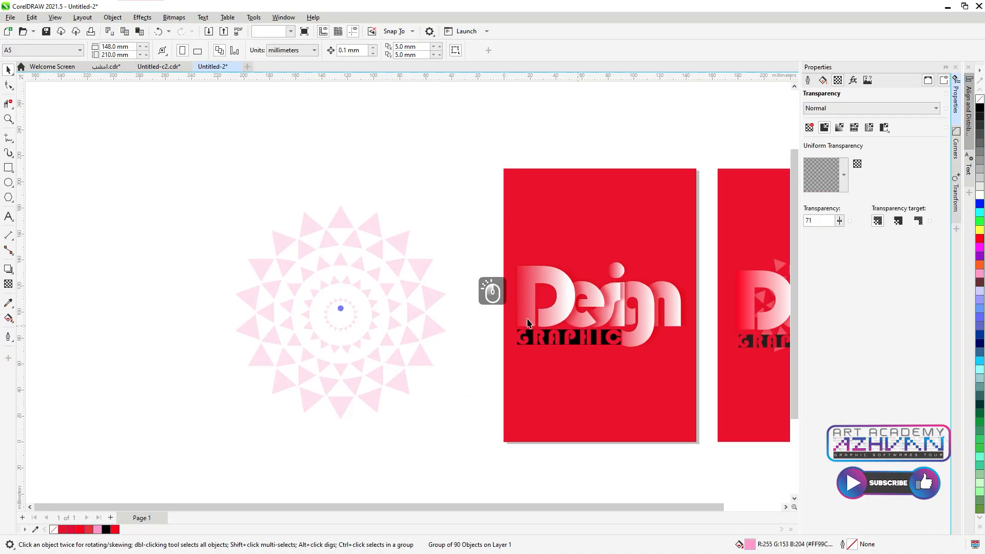
pyautogui.moveTo(423, 267); pyautogui.dragTo(662, 271)
pyautogui.moveTo(683, 201); pyautogui.dragTo(580, 305)
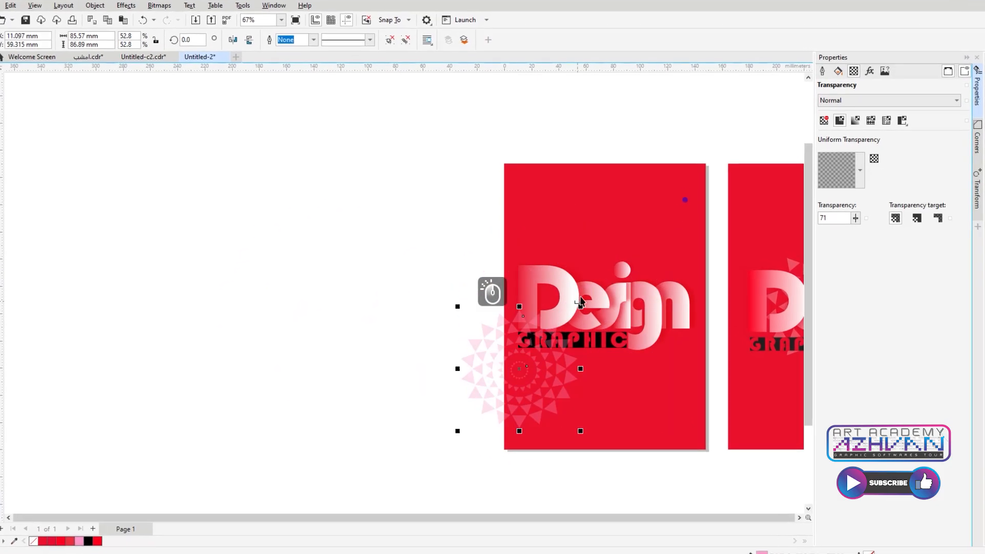
pyautogui.moveTo(525, 367); pyautogui.dragTo(622, 303)
pyautogui.scroll(-3, 328, 289)
pyautogui.scroll(5, 433, 290)
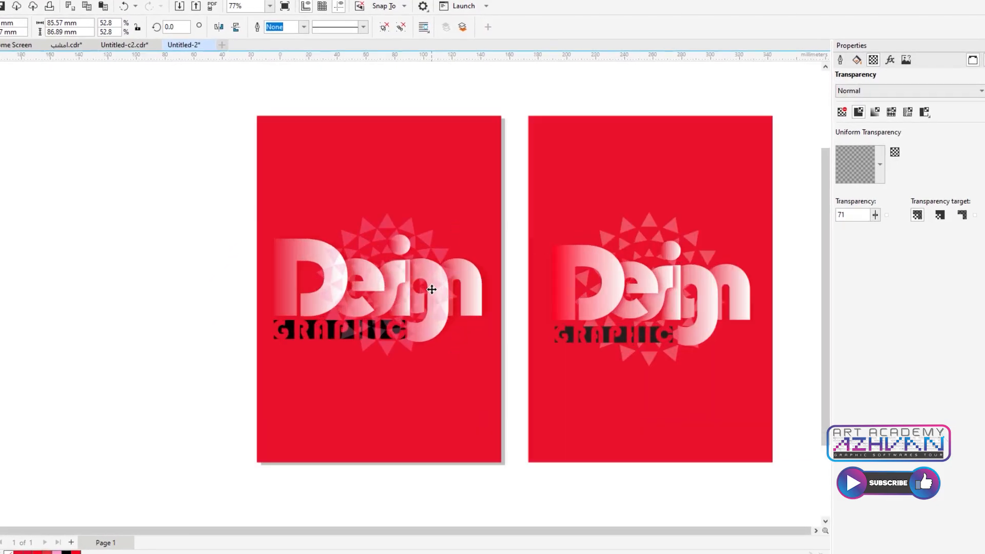
pyautogui.moveTo(471, 182); pyautogui.dragTo(490, 161)
# Step: Order the triangle group behind the "Design" lettering and "GRAPHIC" strip but in front of the red background
pyautogui.hotkey('ctrl', 'pagedown')
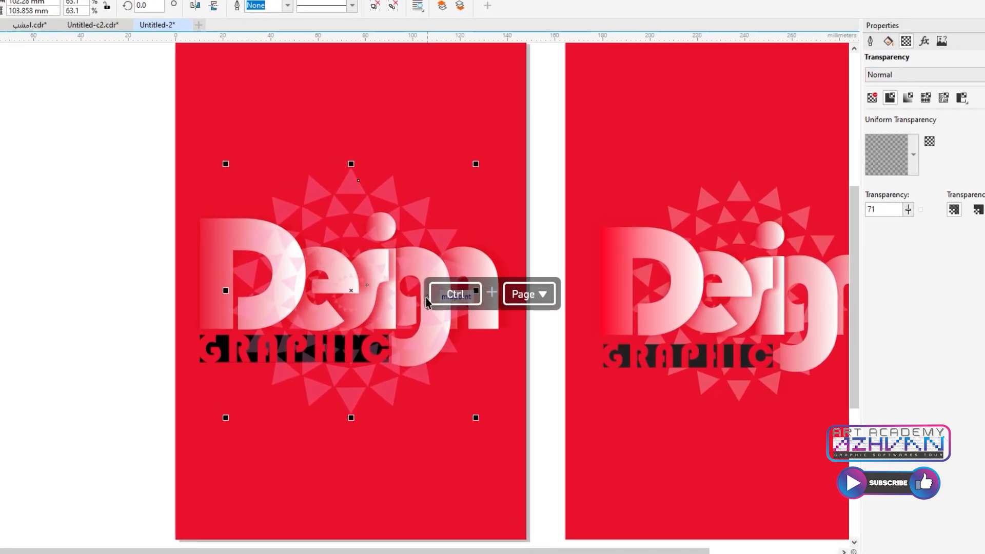
pyautogui.hotkey('ctrl', 'pagedown')
pyautogui.hotkey('ctrl', 'pageup')
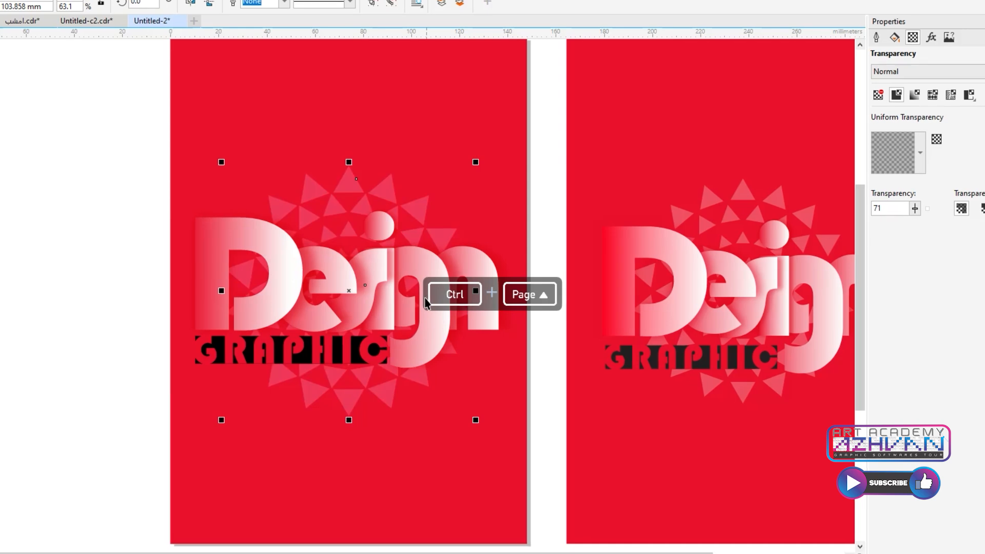
pyautogui.click(34, 308)
pyautogui.scroll(-2, 349, 261)
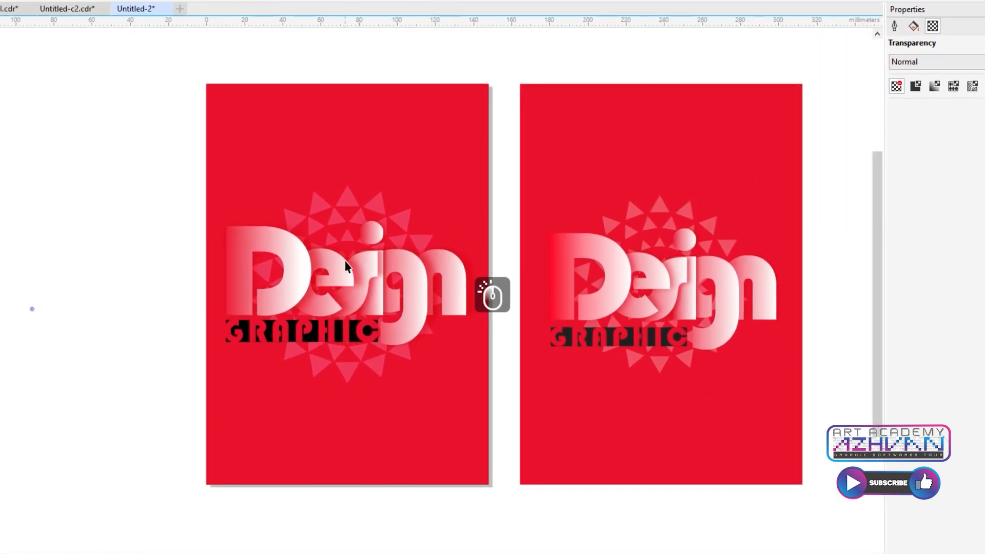
# Step: Set the uniform transparency of the triangle group on the left poster to 80
pyautogui.click(401, 223)
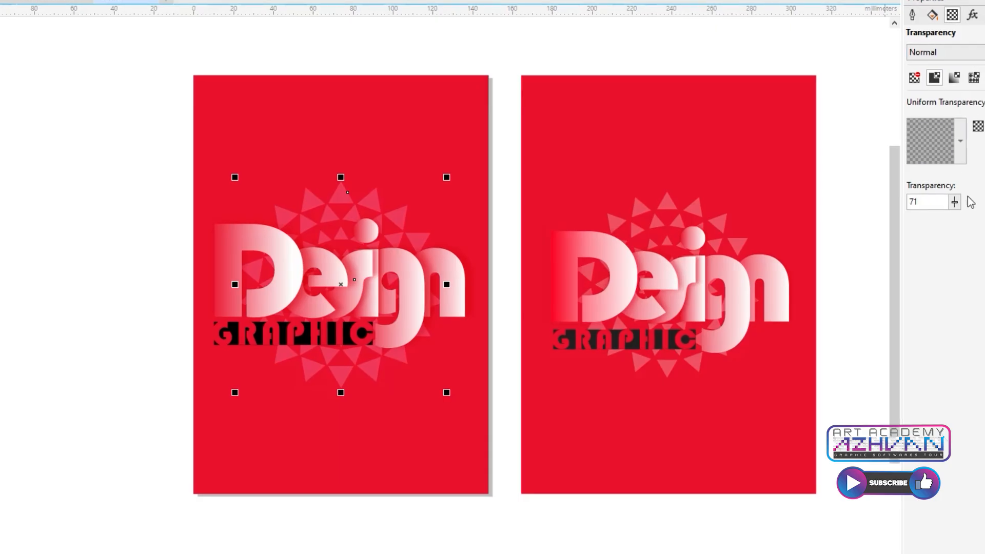
pyautogui.moveTo(949, 203); pyautogui.dragTo(962, 220)
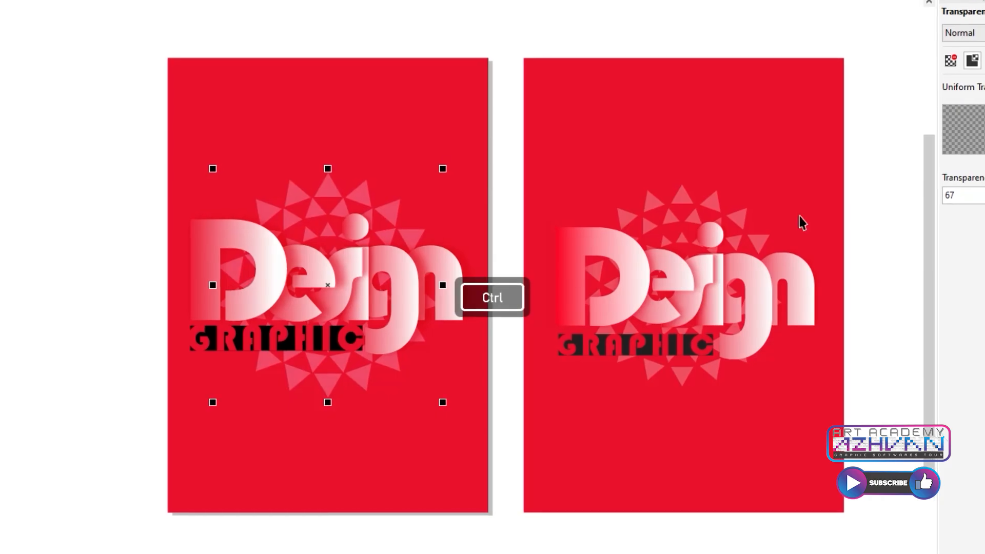
pyautogui.moveTo(983, 197); pyautogui.dragTo(982, 212)
pyautogui.click(24, 290)
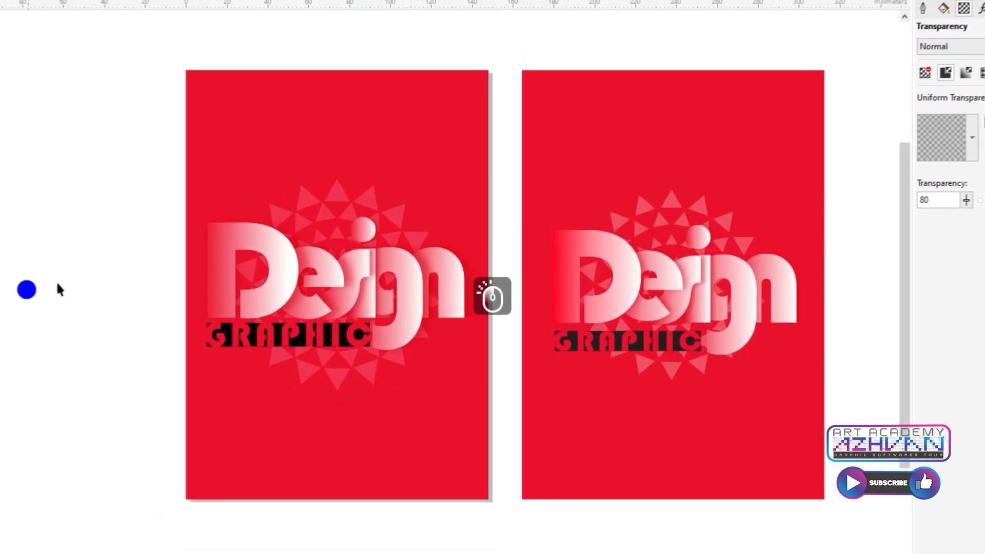
pyautogui.scroll(-1, 186, 203)
pyautogui.scroll(-1, 194, 256)
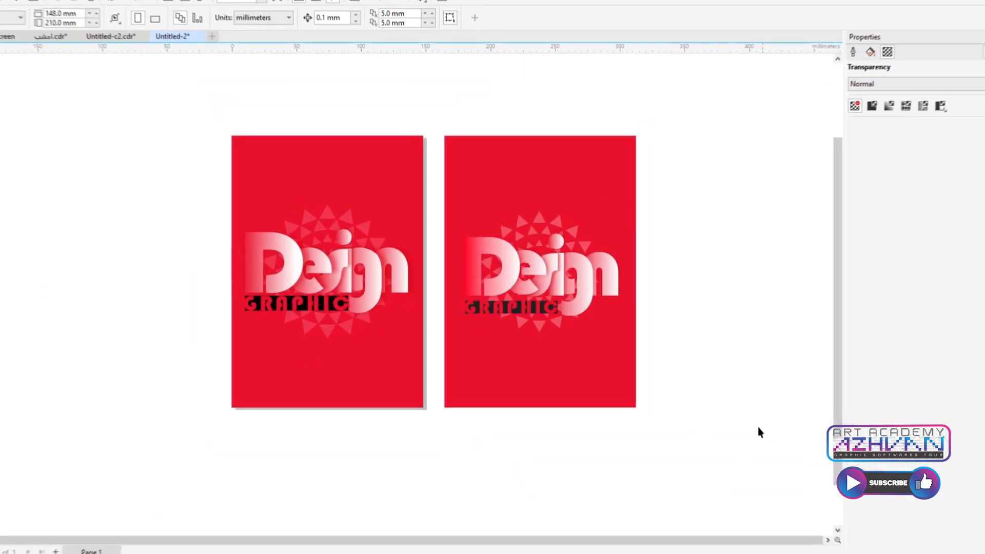